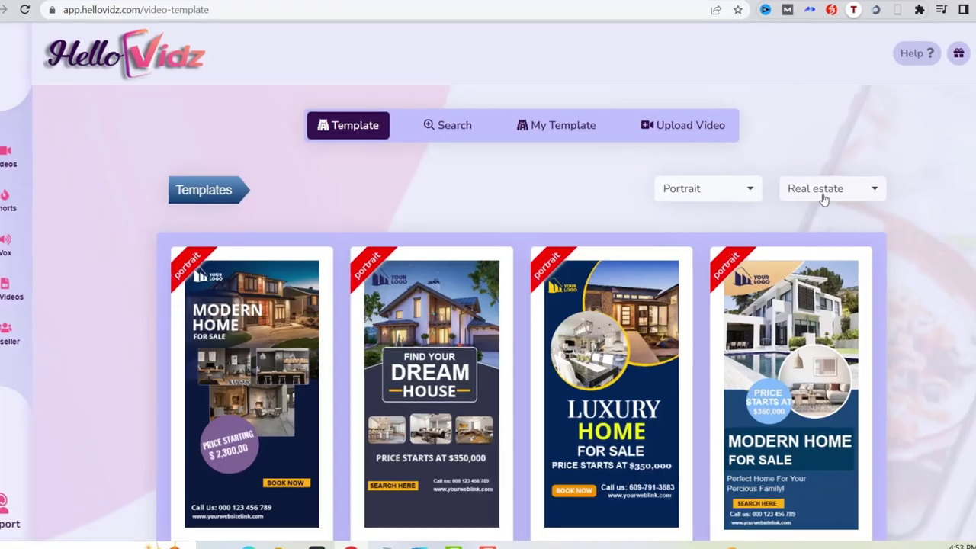
- Preview and play a Real estate template video, then close the preview
left_click(823, 194)
scroll(852, 390, "down", 1)
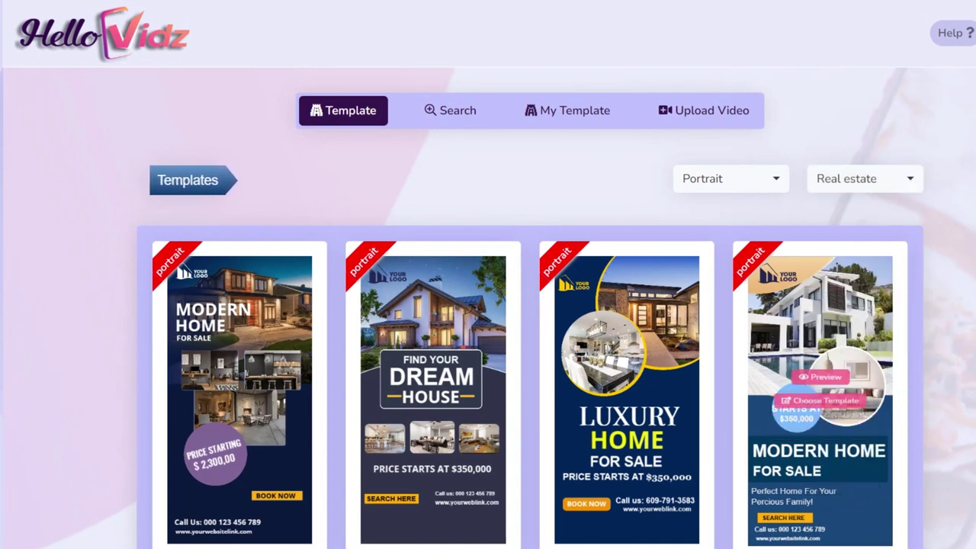
left_click(426, 343)
left_click(417, 321)
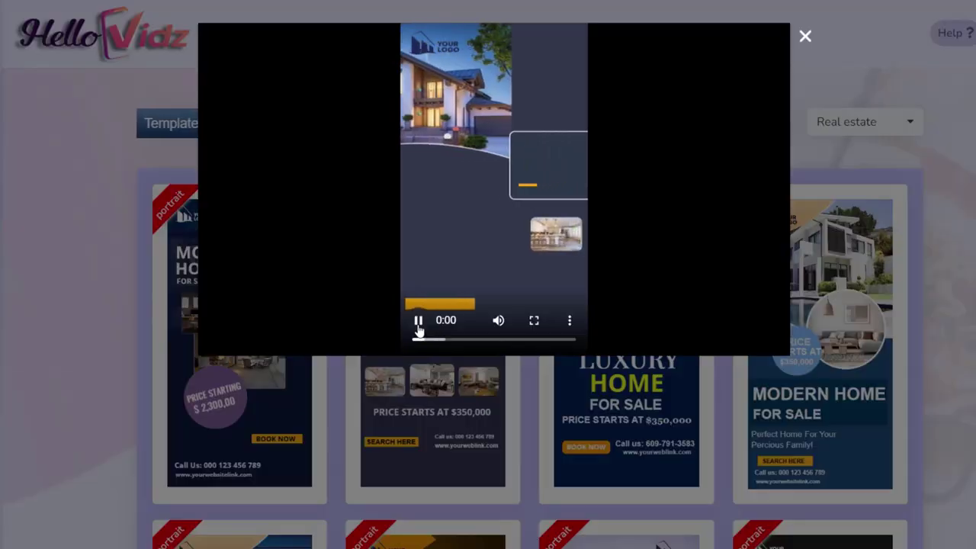
left_click(805, 38)
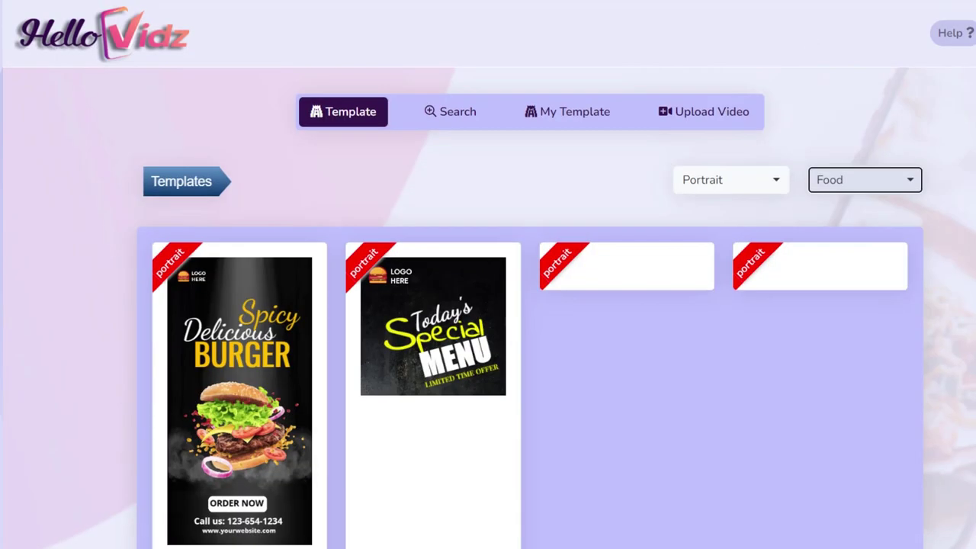
- Preview a Food template video and close it
scroll(488, 304, "down", 3)
left_click(427, 211)
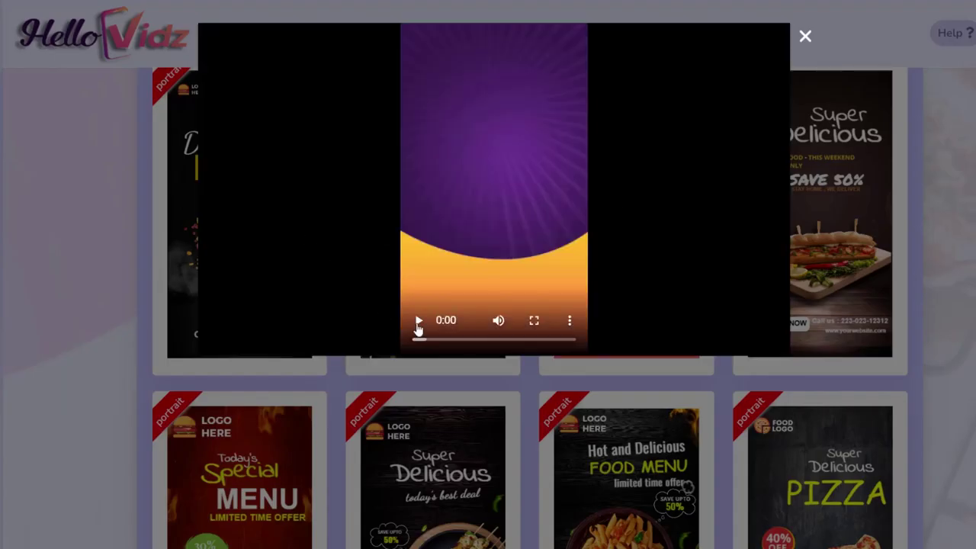
left_click(805, 35)
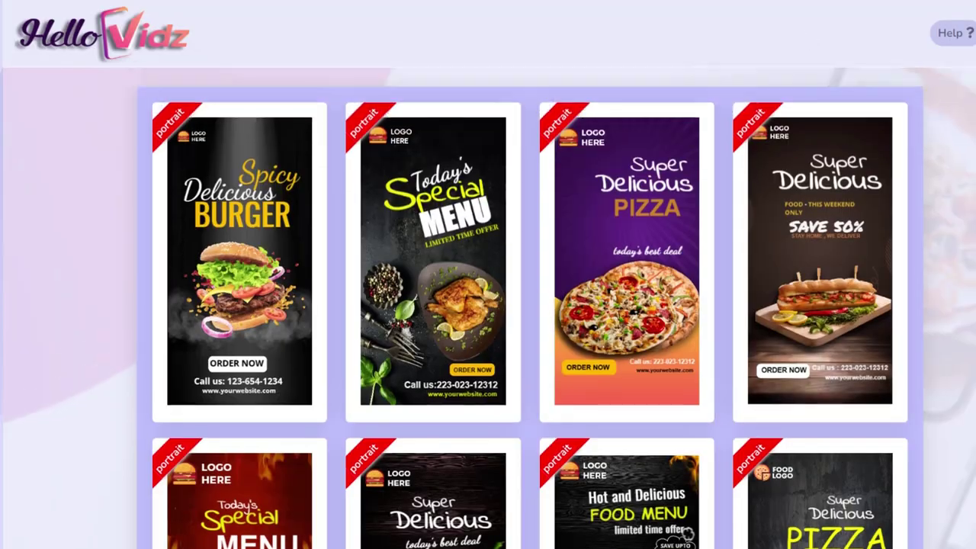
scroll(488, 305, "down", 5)
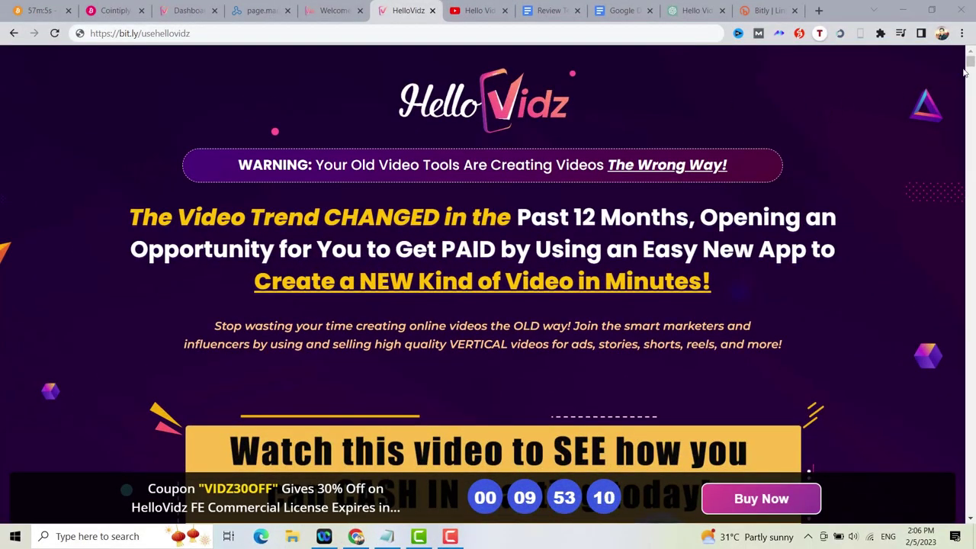
- Scroll down the bit.ly sales page until the 'CASH IN starting today!' video player is visible
left_click_drag(971, 67, 971, 70)
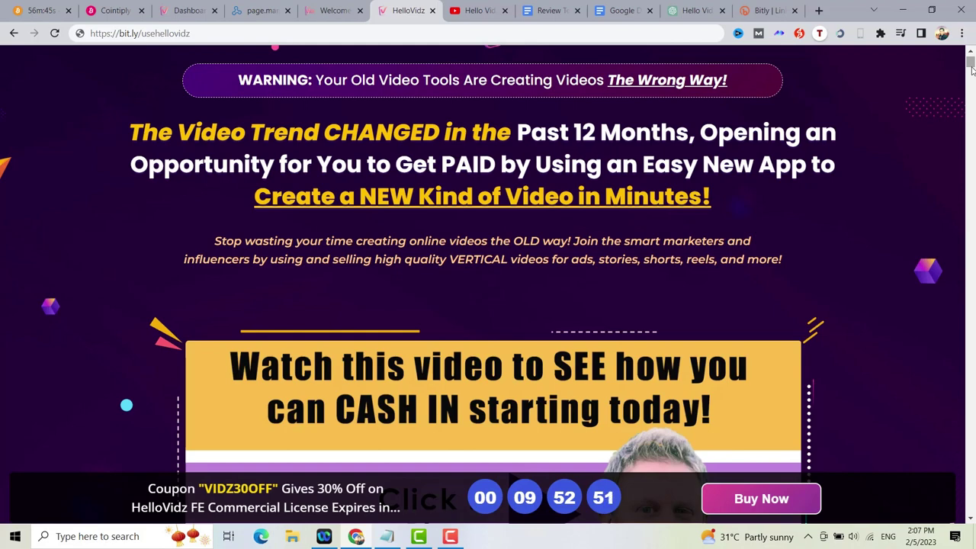
left_click_drag(971, 69, 971, 75)
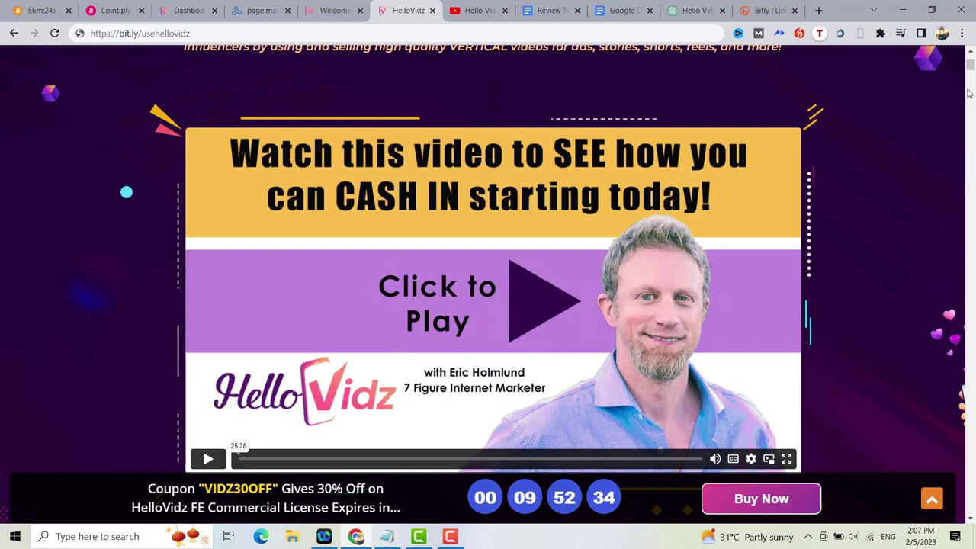
left_click(970, 520)
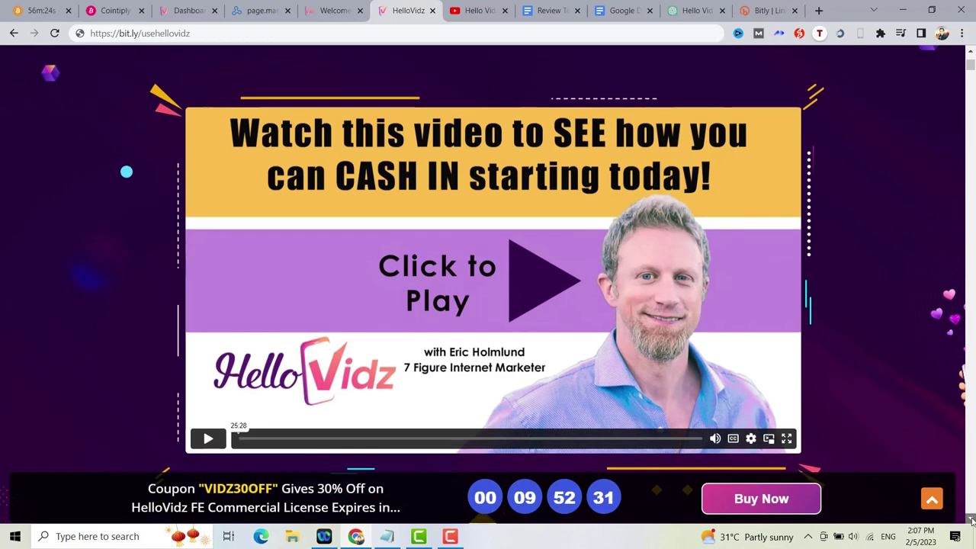
left_click(970, 520)
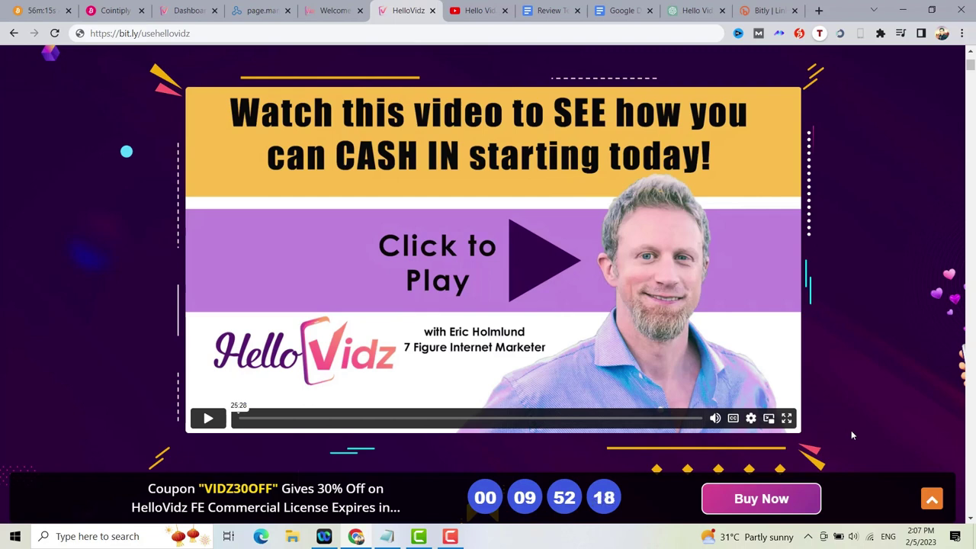
left_click(970, 519)
- Scroll to the feature list, briefly highlighting the '1000 Vertical Stock Videos' line
left_click_drag(970, 519, 970, 519)
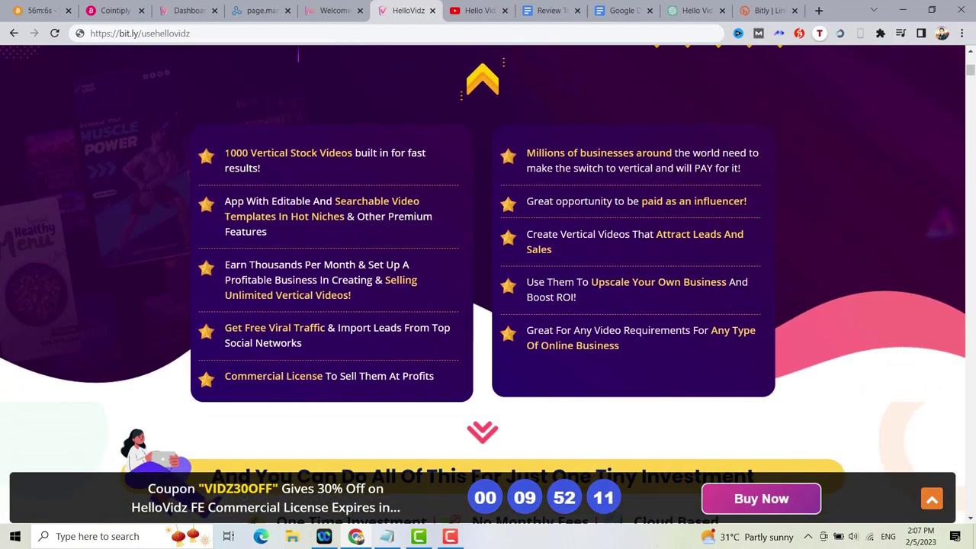
left_click_drag(225, 152, 352, 153)
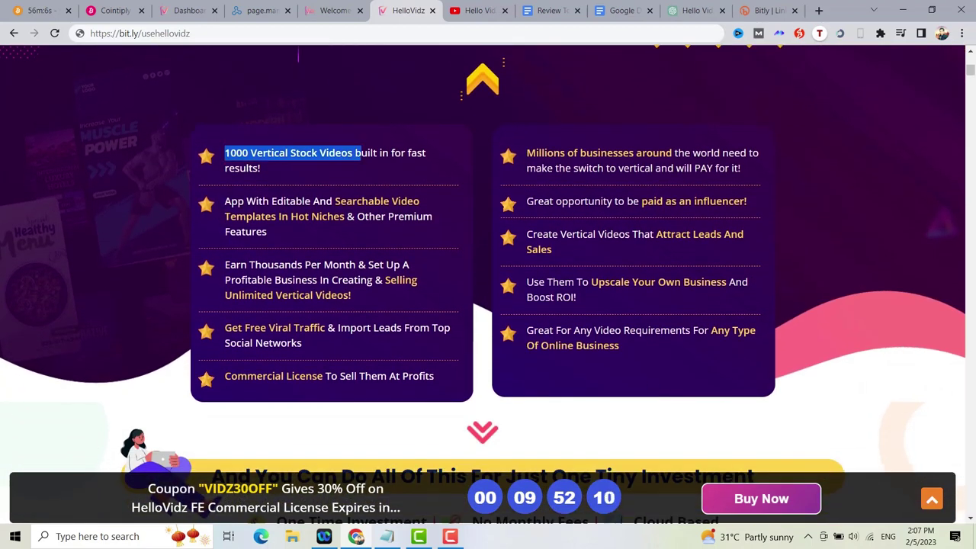
left_click(335, 176)
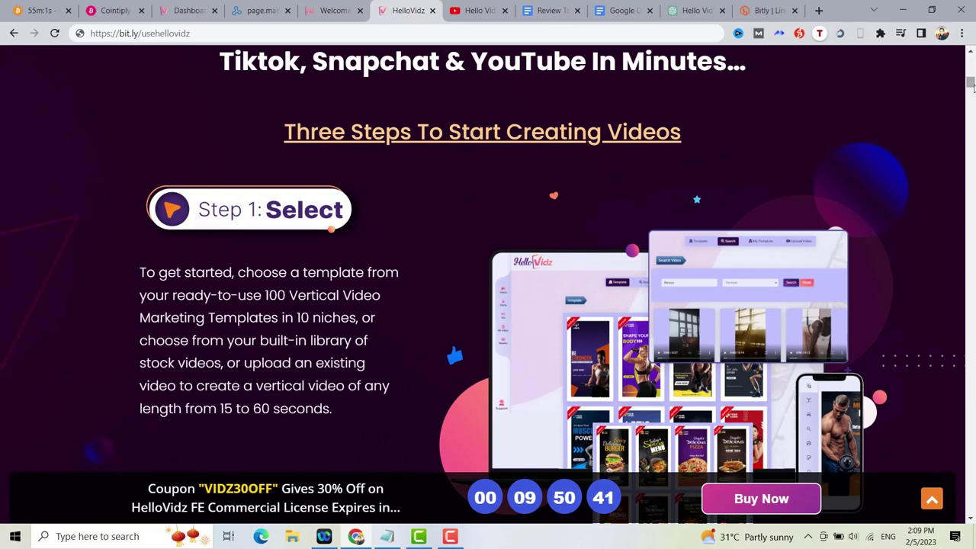
- Scroll past Step 2 and Step 3 toward the Basic $19.95 and Bestseller $23.95 plans
scroll(971, 519, "down", 6)
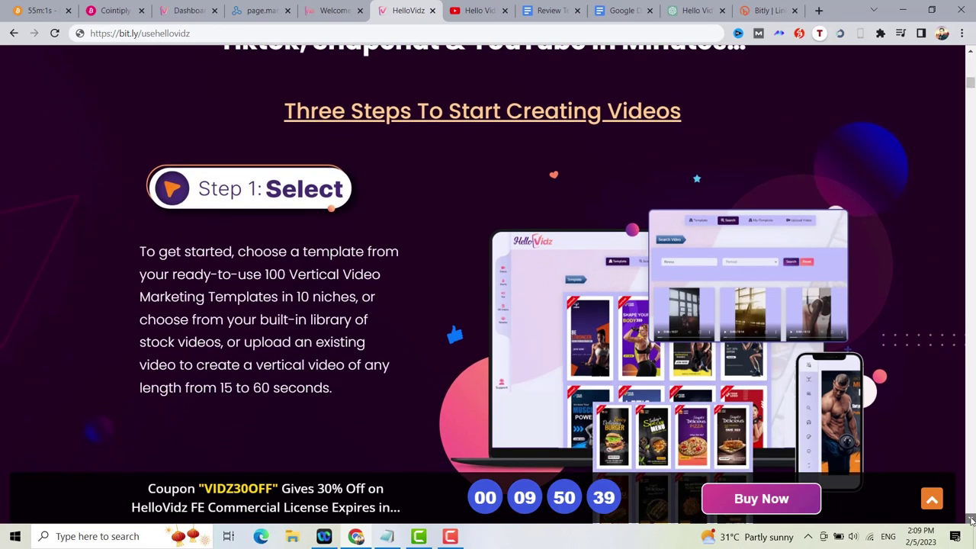
scroll(970, 519, "down", 2)
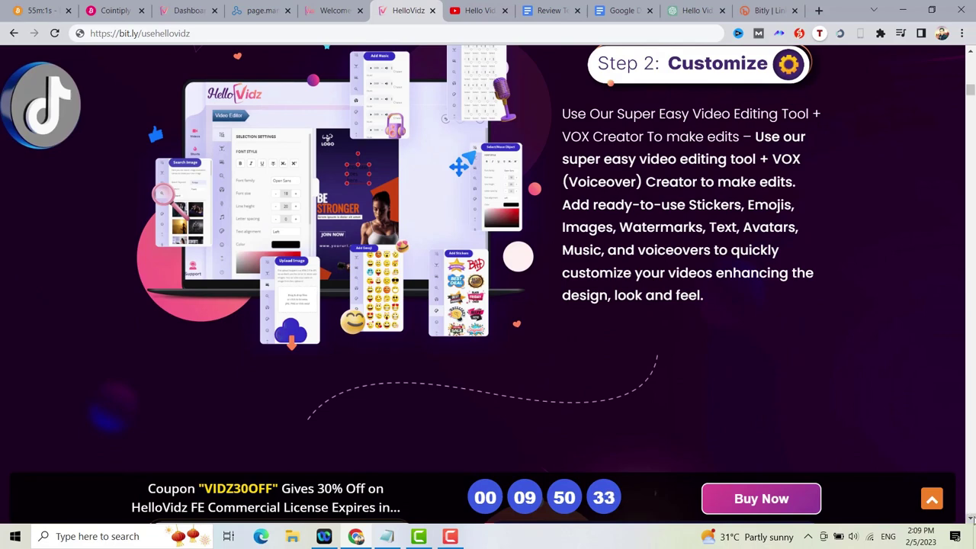
scroll(971, 520, "down", 5)
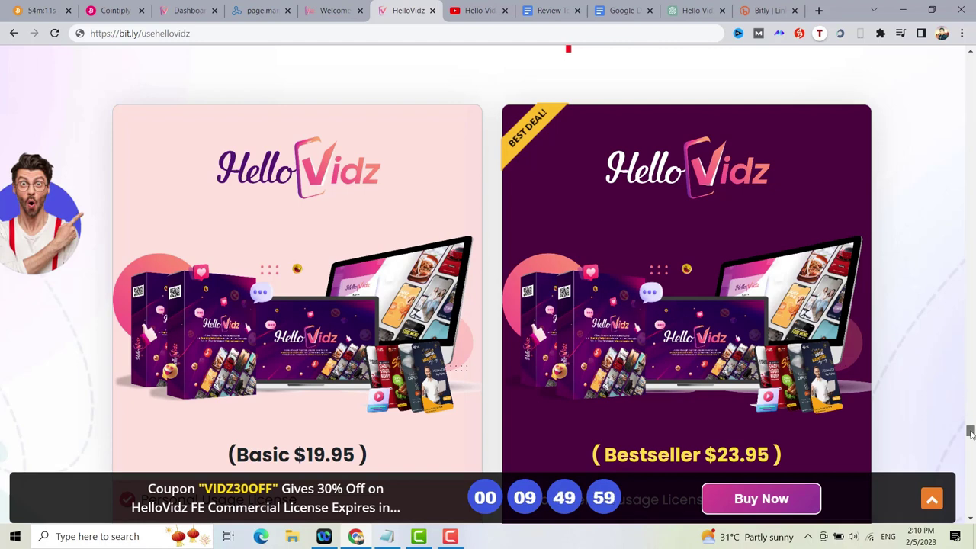
- Scroll the sales page down to the plan features and Add to Cart boxes
left_click_drag(969, 430, 970, 434)
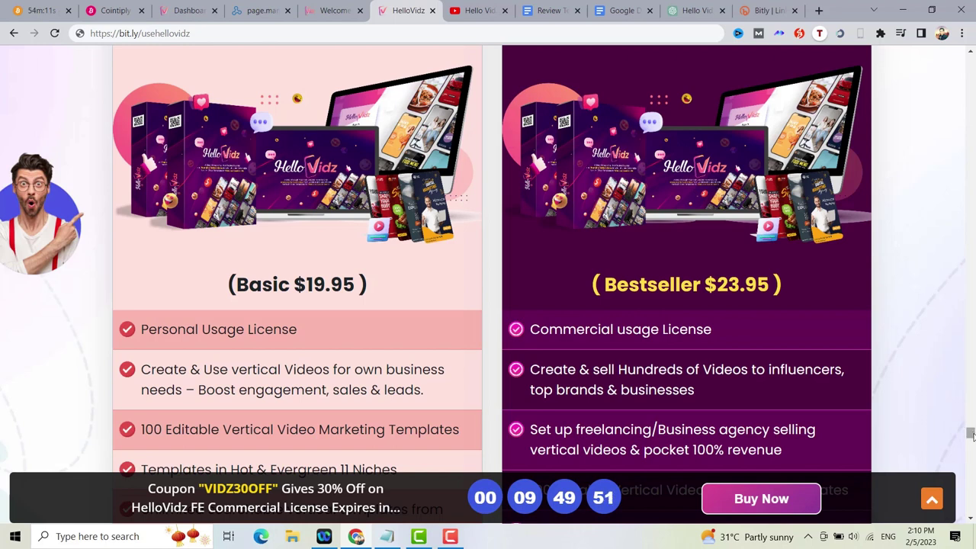
left_click_drag(970, 429, 971, 435)
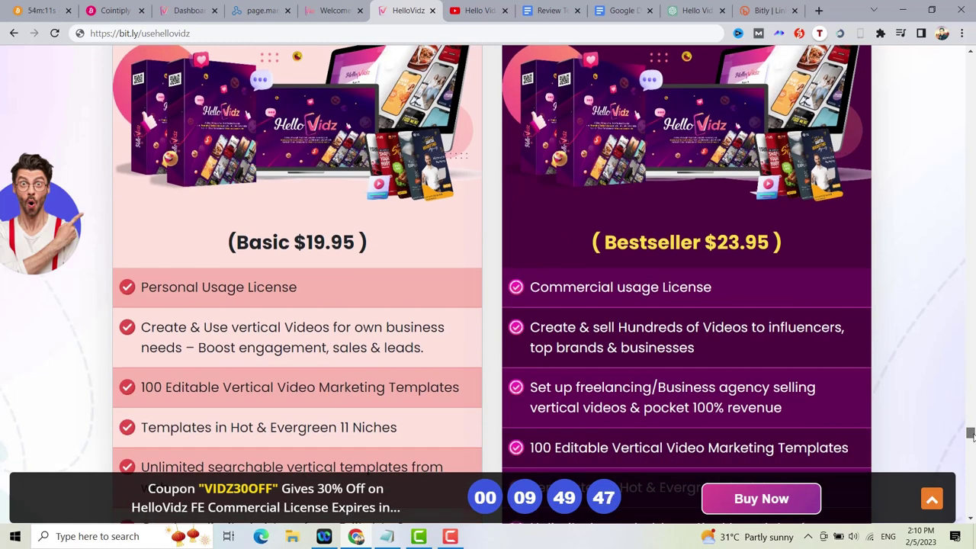
left_click_drag(970, 434, 970, 453)
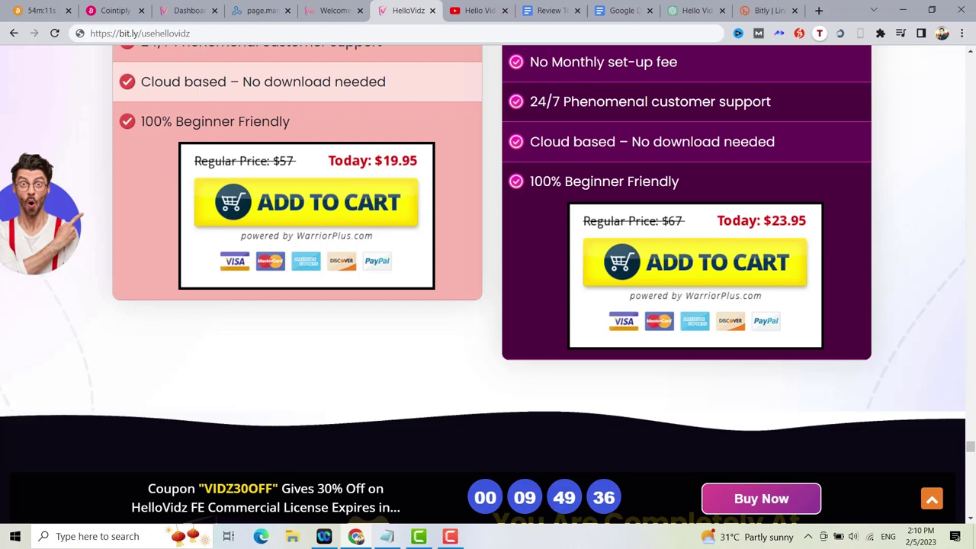
- Switch to the lllpg.com review tab and scroll down to the OTO upgrade prices
key("ctrl+shift+Tab")
scroll(972, 219, "down", 2)
left_click_drag(971, 218, 972, 289)
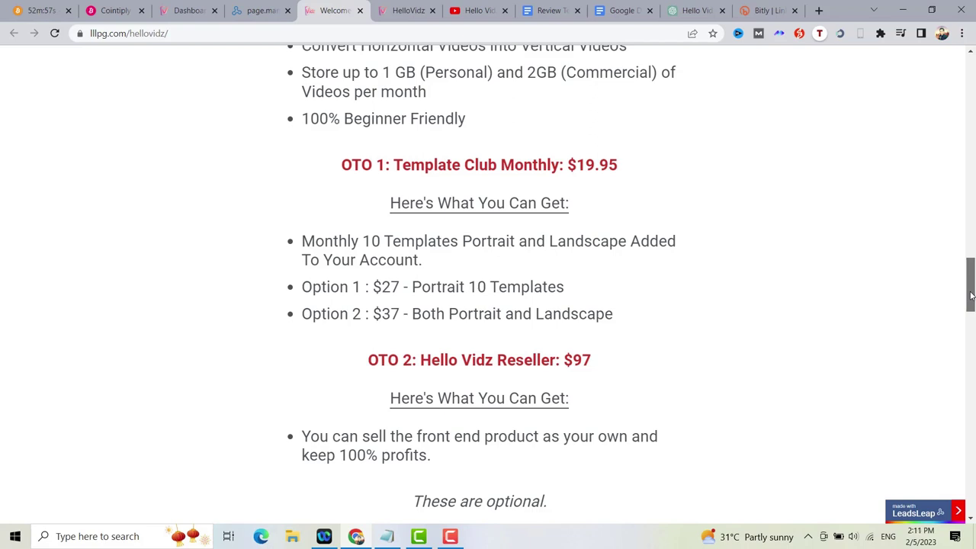
- Review the OTO options, briefly highlighting part of the Option 1 templates line
left_click_drag(971, 296, 970, 300)
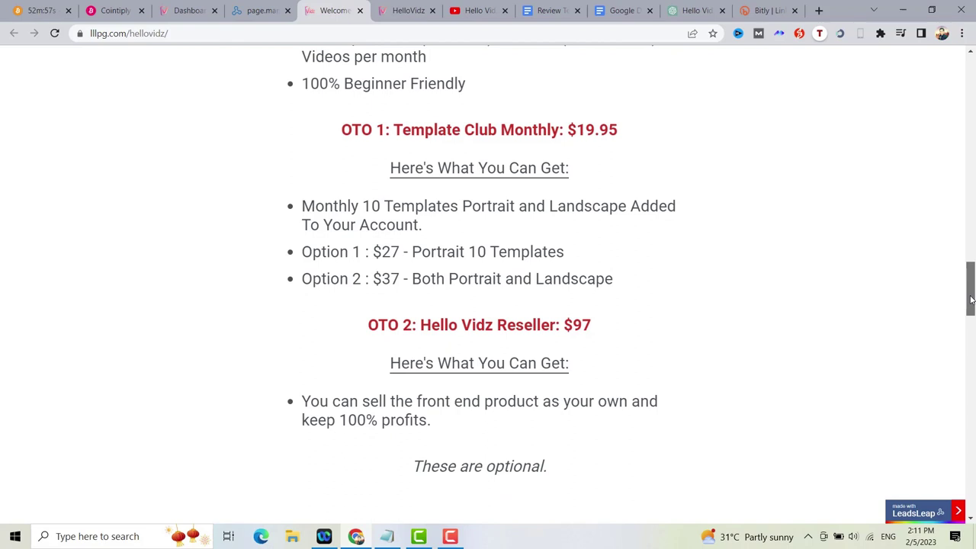
left_click_drag(971, 300, 970, 302)
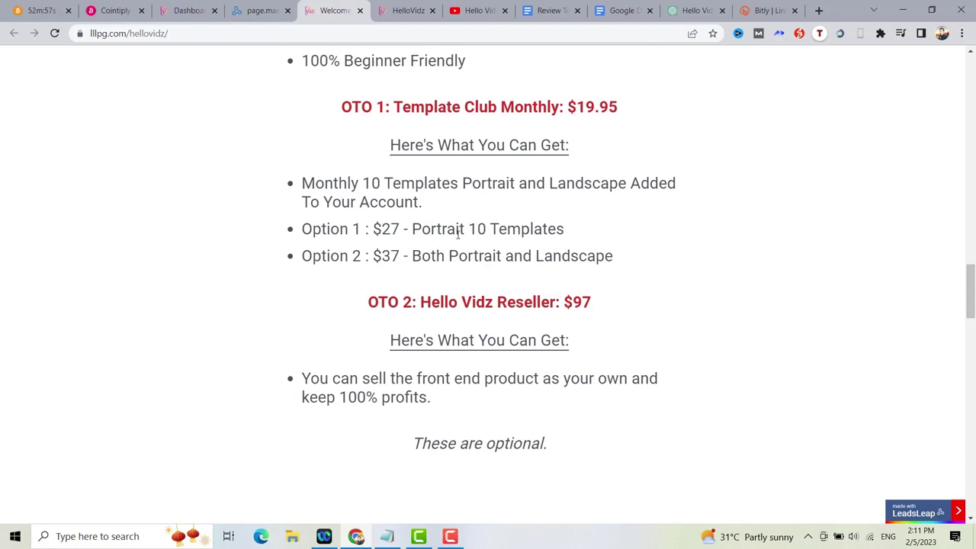
left_click_drag(532, 229, 600, 237)
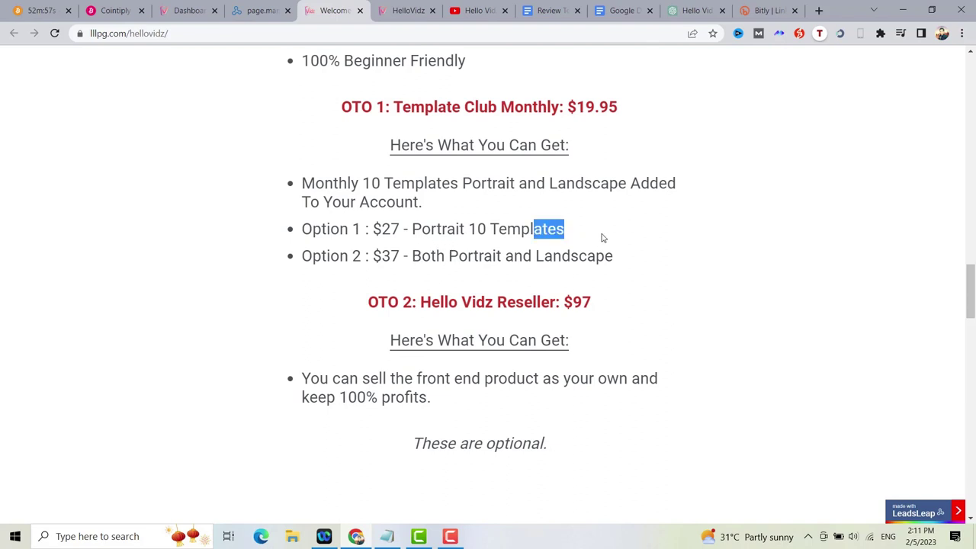
left_click(369, 303)
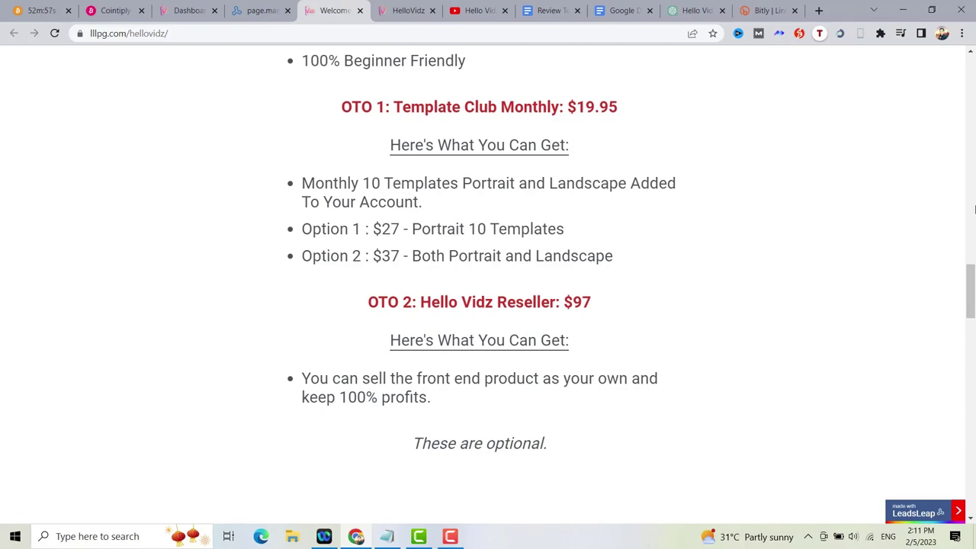
- Scroll past the feature list down to the 'Here Are The Bonuses You Get' heading
scroll(974, 216, "up", 5)
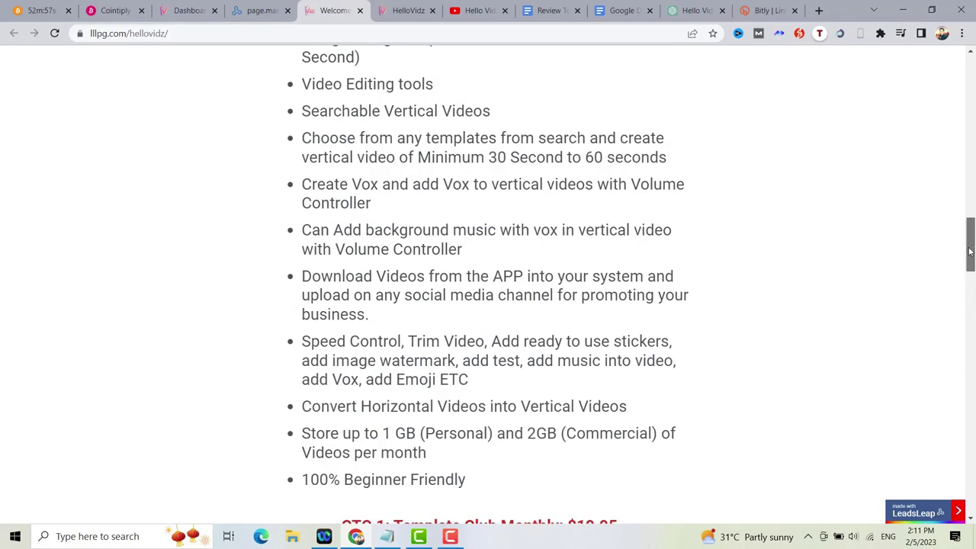
scroll(972, 295, "down", 5)
left_click_drag(971, 296, 969, 352)
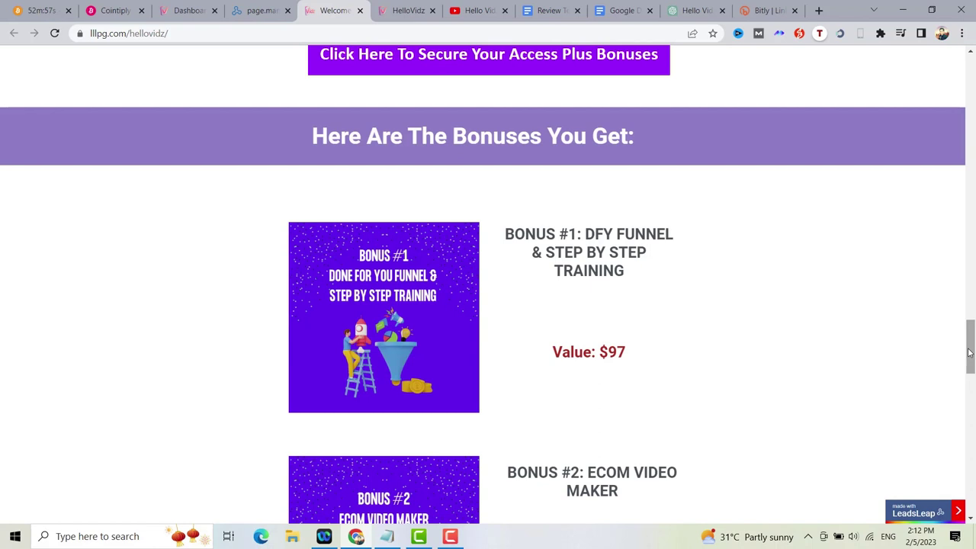
- Scroll through Bonus #2 Ecom Video Maker and Bonus #3 on the review page
left_click_drag(969, 352, 973, 381)
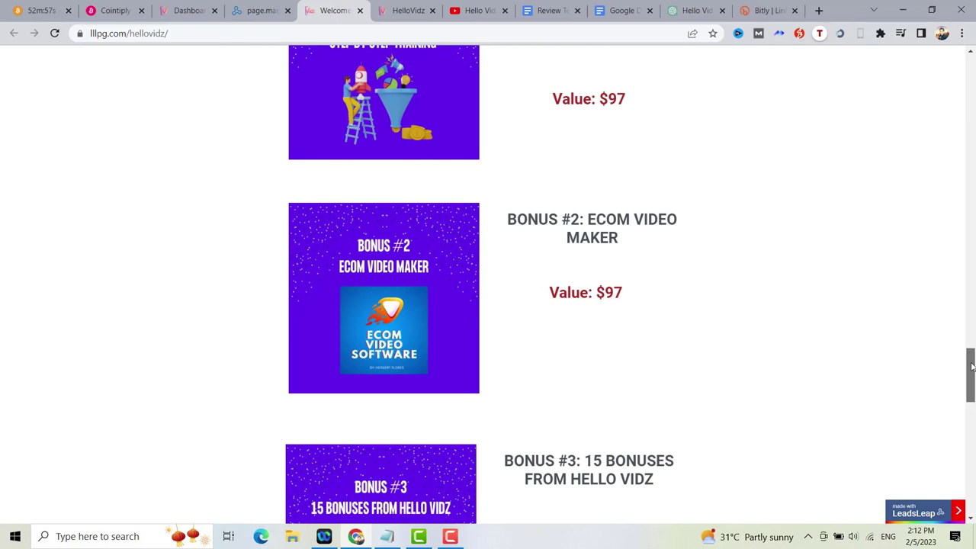
left_click_drag(971, 367, 971, 389)
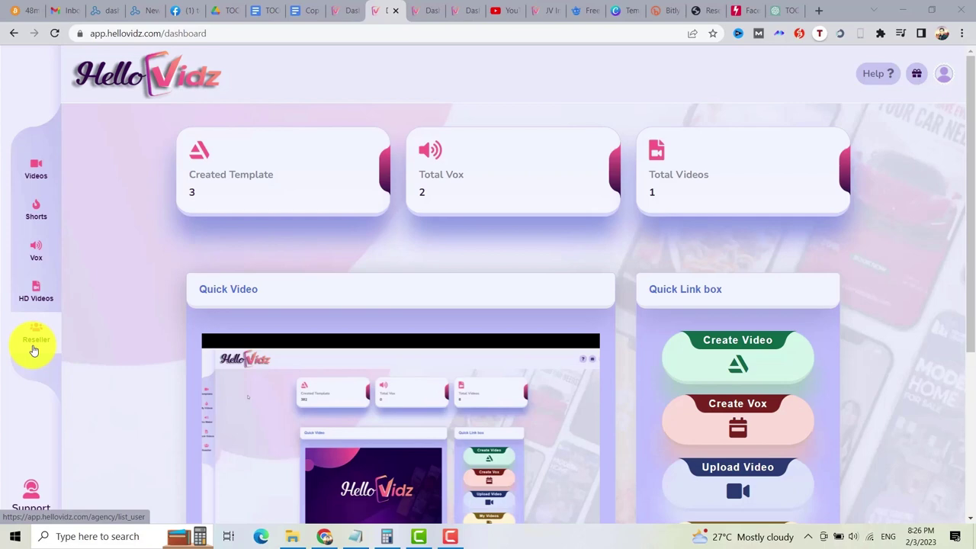
left_click(946, 84)
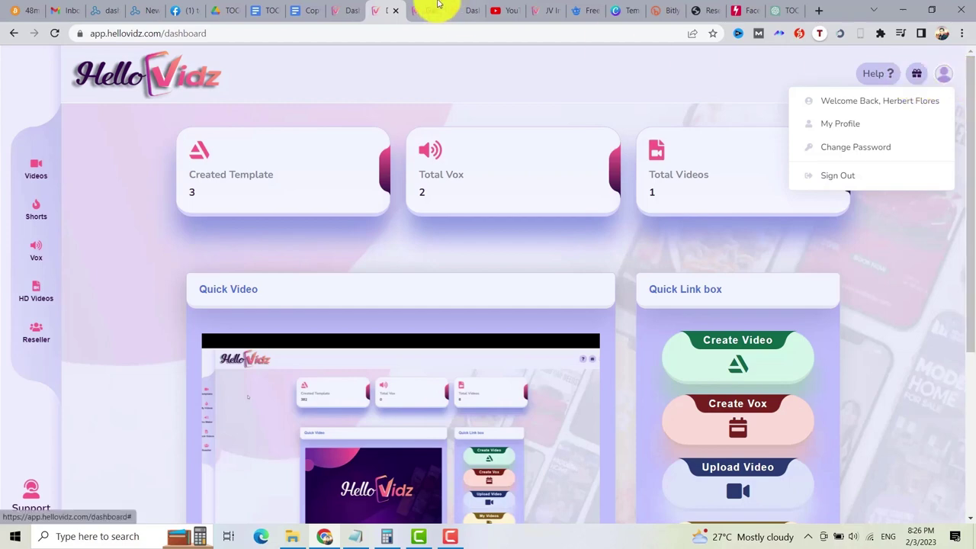
left_click(347, 10)
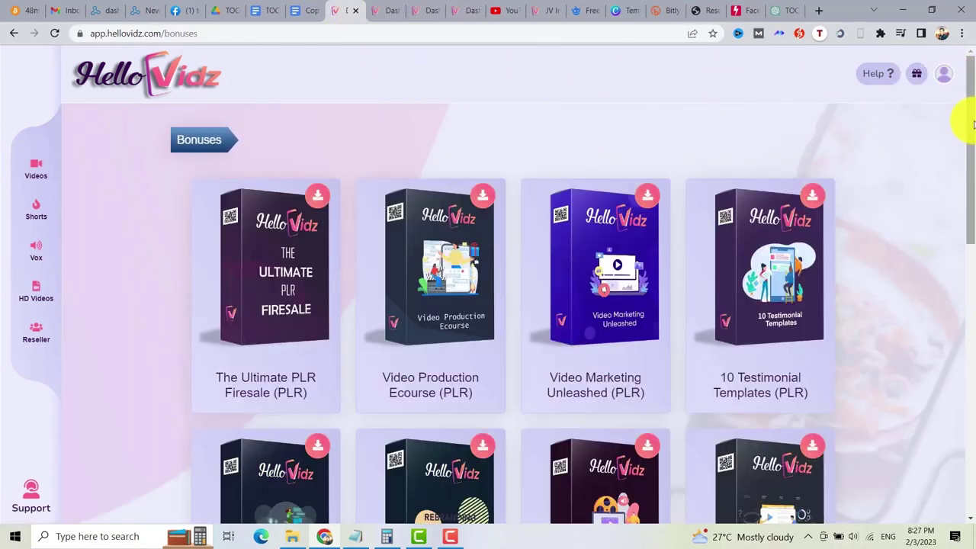
left_click_drag(972, 125, 958, 33)
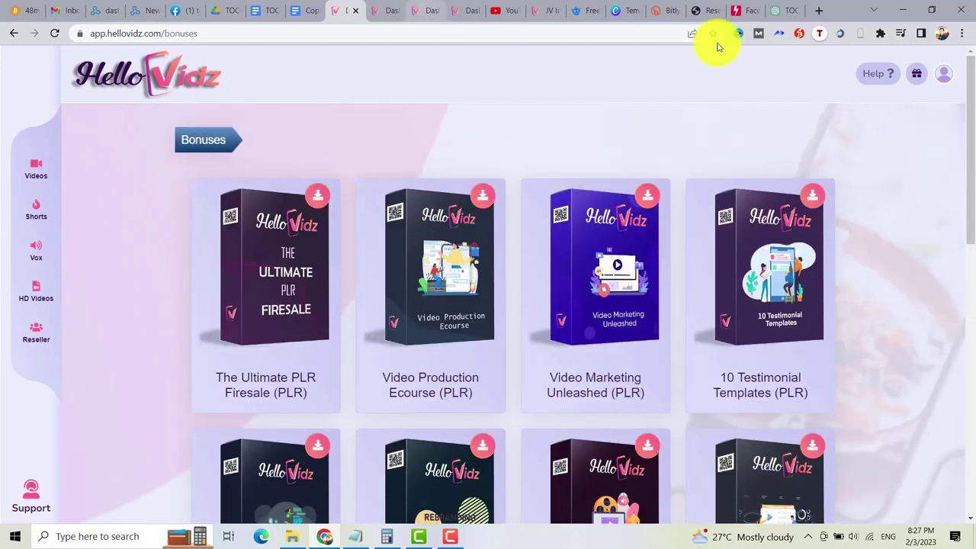
left_click(882, 76)
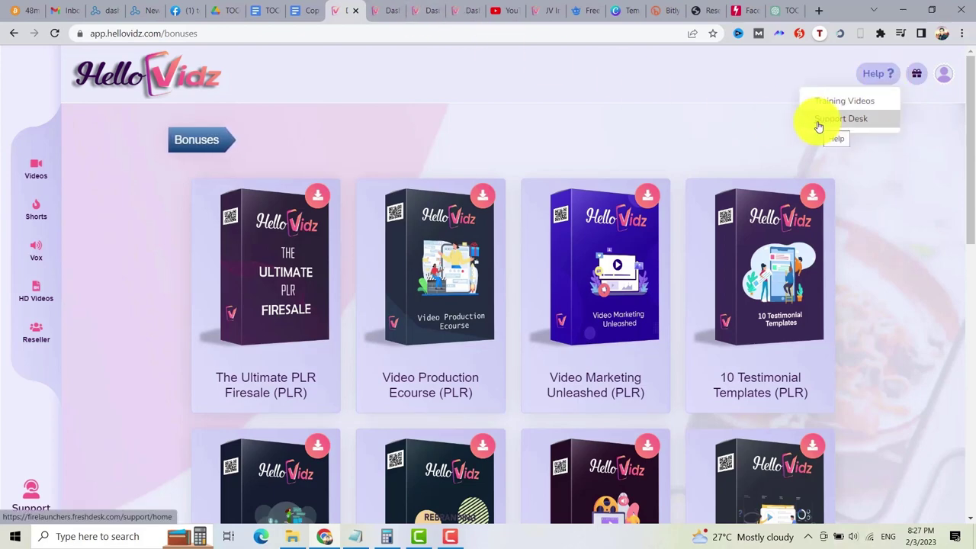
left_click(844, 101)
left_click(298, 30)
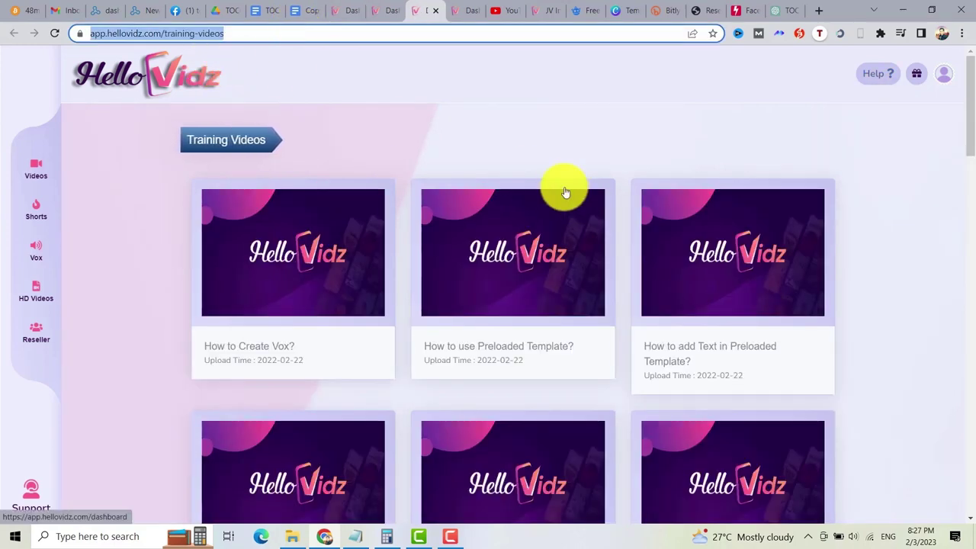
mouse_move(971, 113)
left_mouse_down()
mouse_move(960, 157)
mouse_move(960, 112)
left_mouse_up()
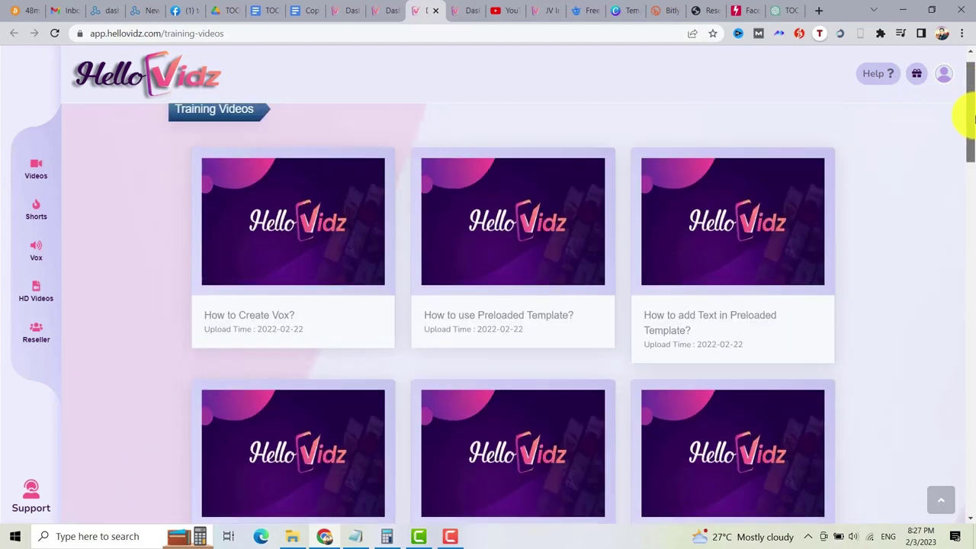
left_click(374, 11)
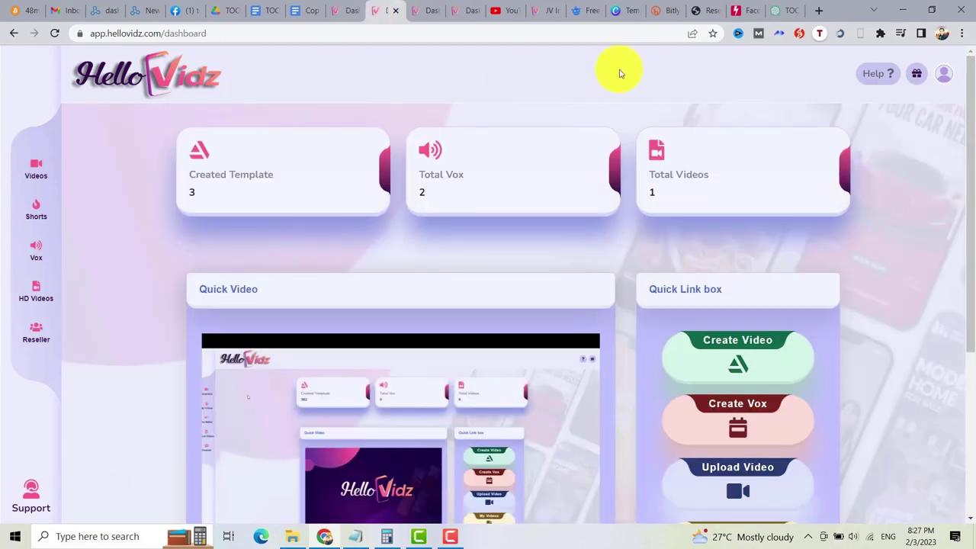
scroll(972, 158, "down", 1)
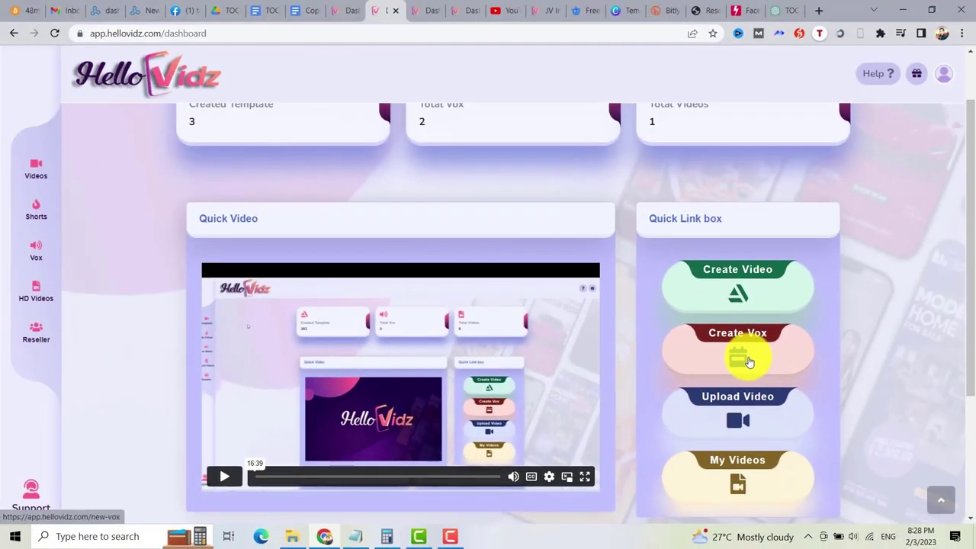
scroll(962, 289, "down", 2)
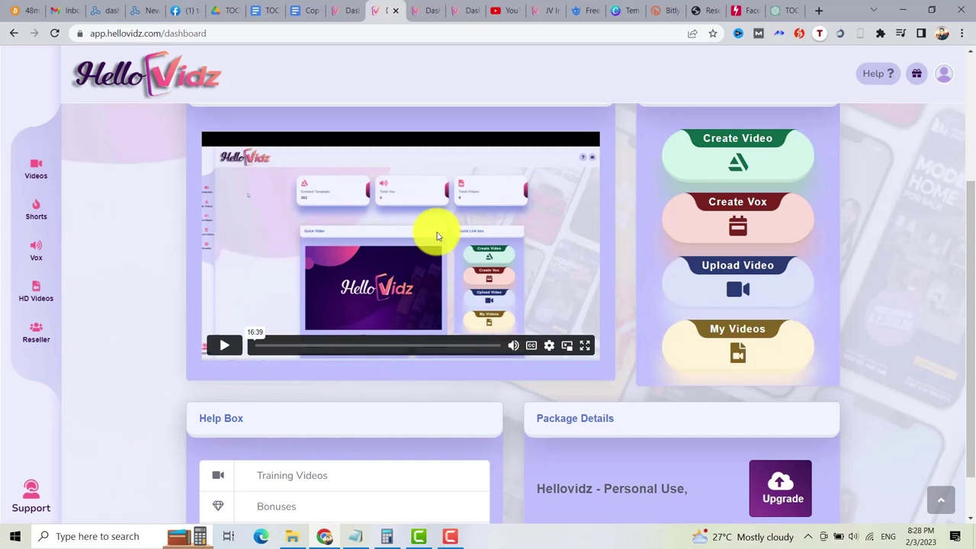
scroll(416, 183, "up", 1)
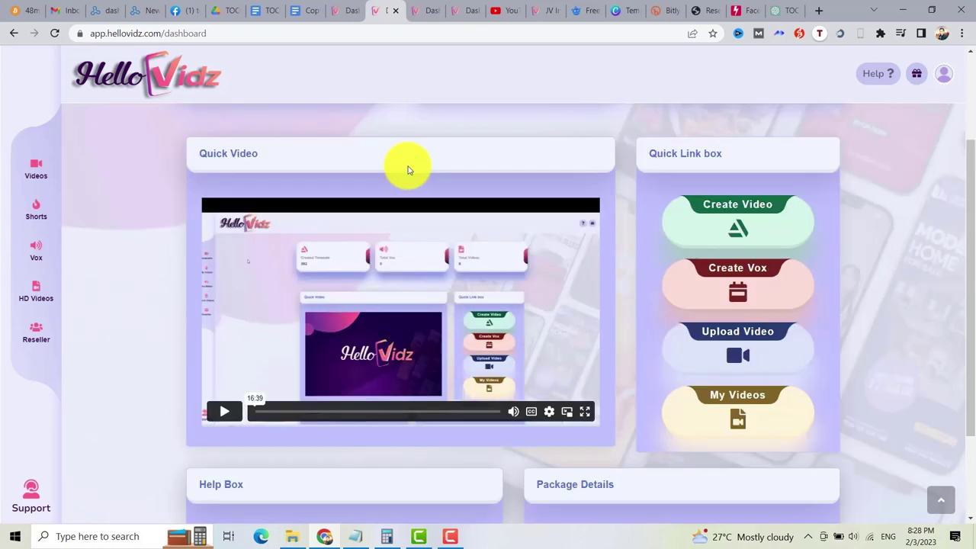
- Start a new video from a template with Portrait orientation, dismissing the upgrade prompt
left_click(737, 232)
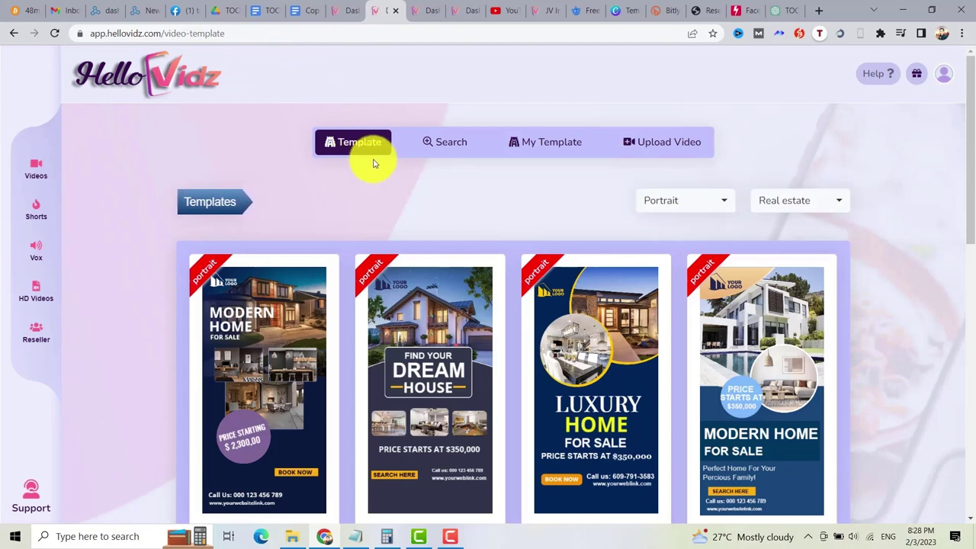
left_click(688, 204)
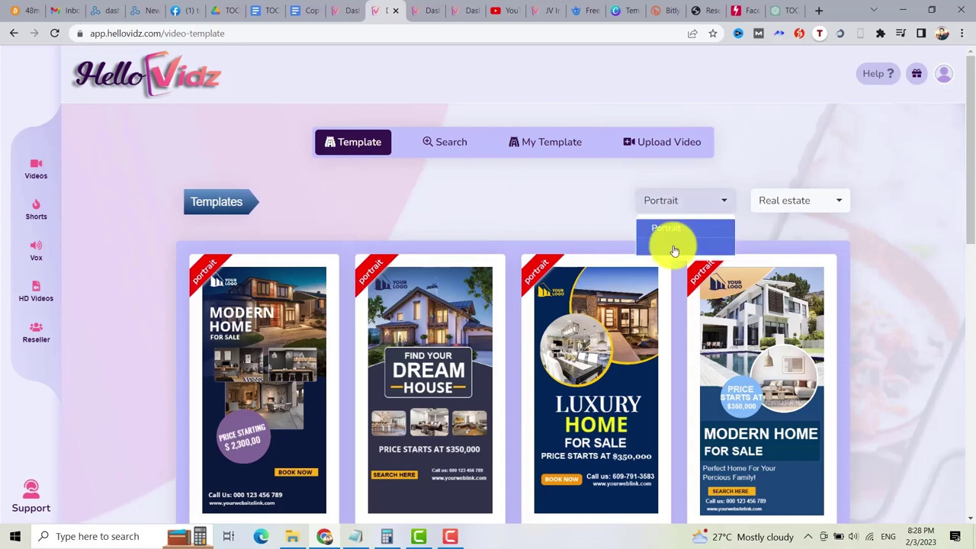
left_click(673, 248)
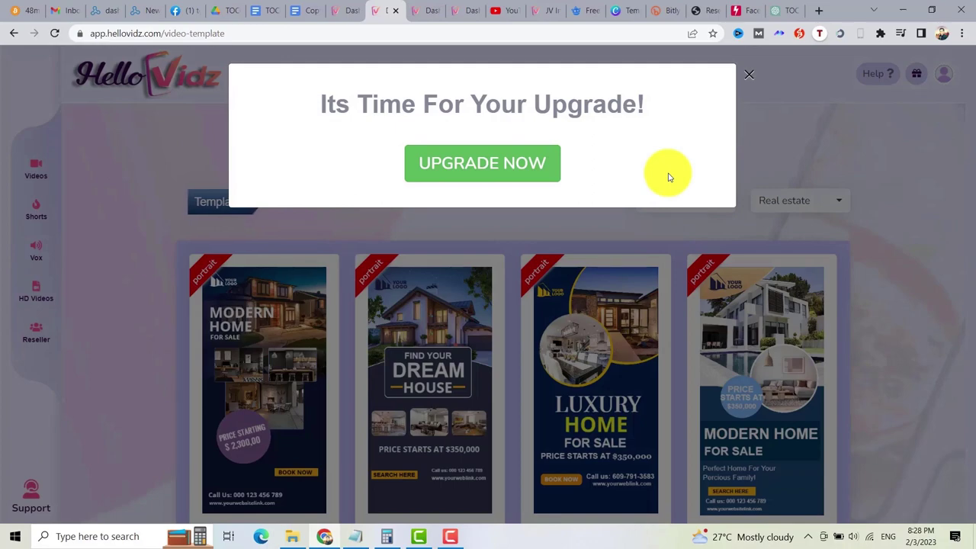
left_click(751, 87)
left_click_drag(968, 99, 972, 50)
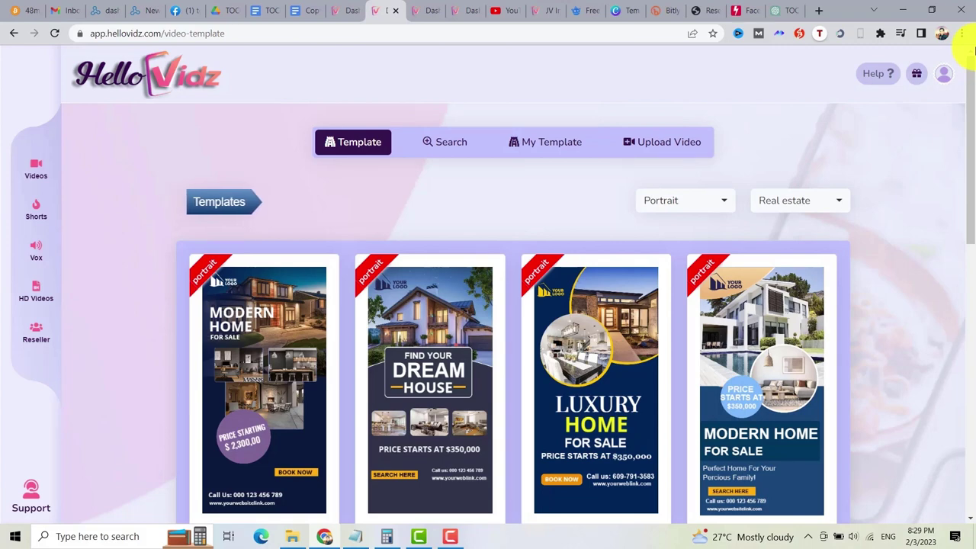
left_click_drag(968, 174, 966, 402)
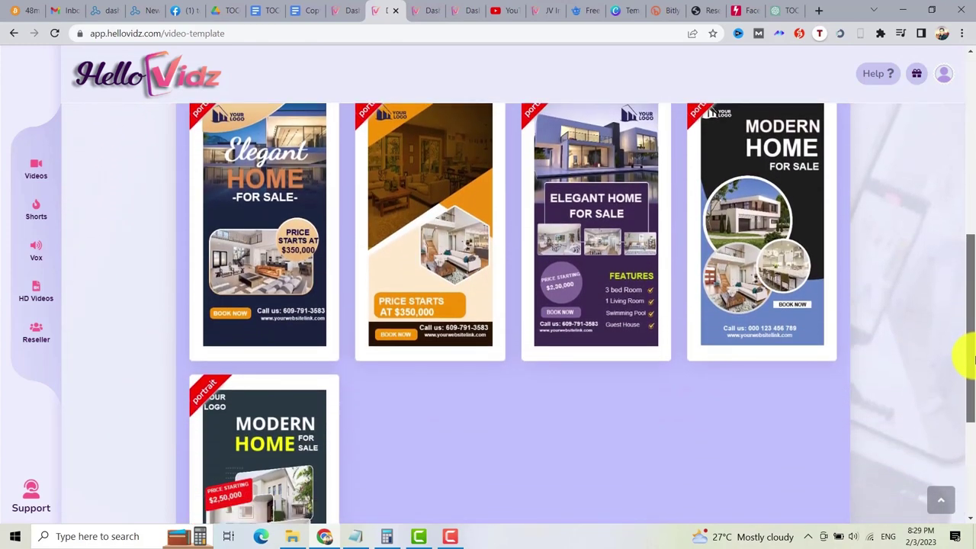
- Filter the portrait templates to Food, then switch the category to Fitness
left_click(812, 201)
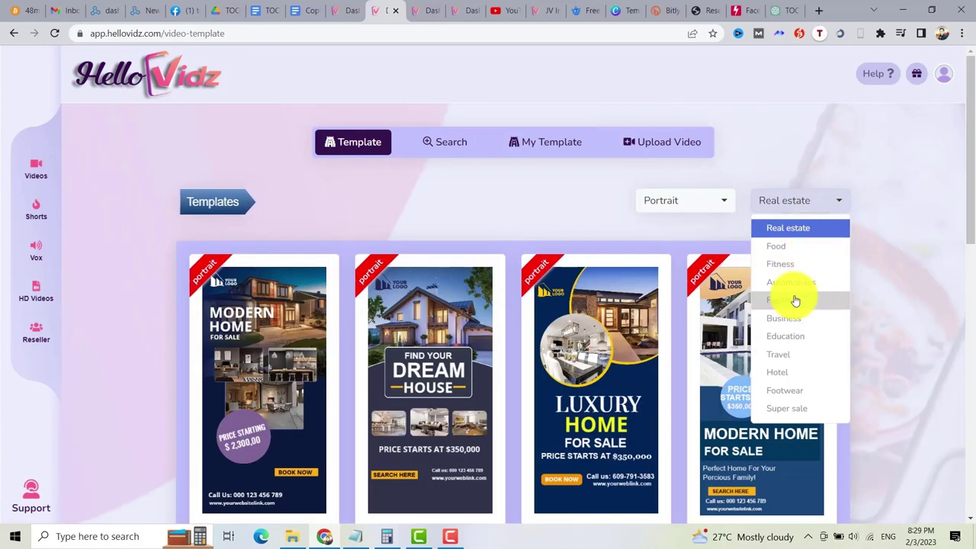
left_click(785, 252)
left_click_drag(965, 120, 963, 185)
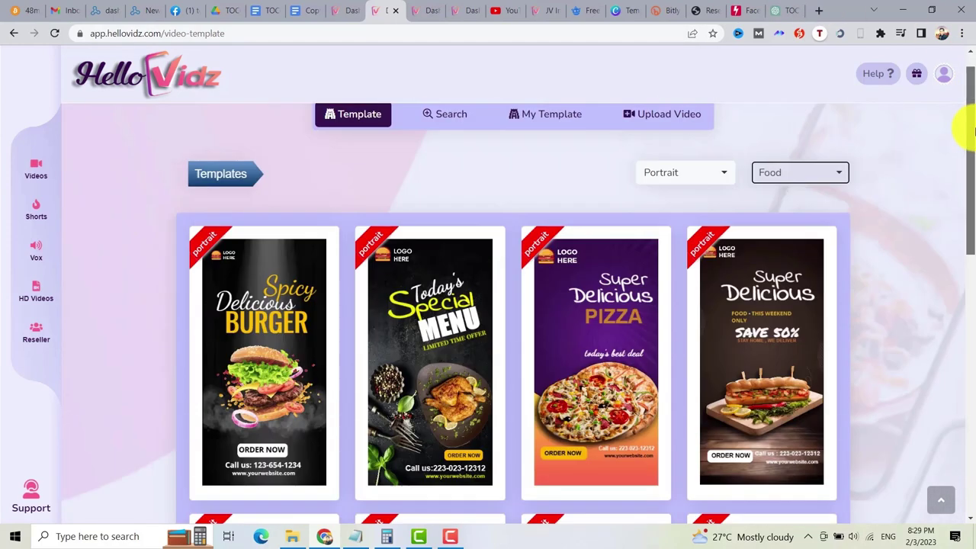
left_click(831, 172)
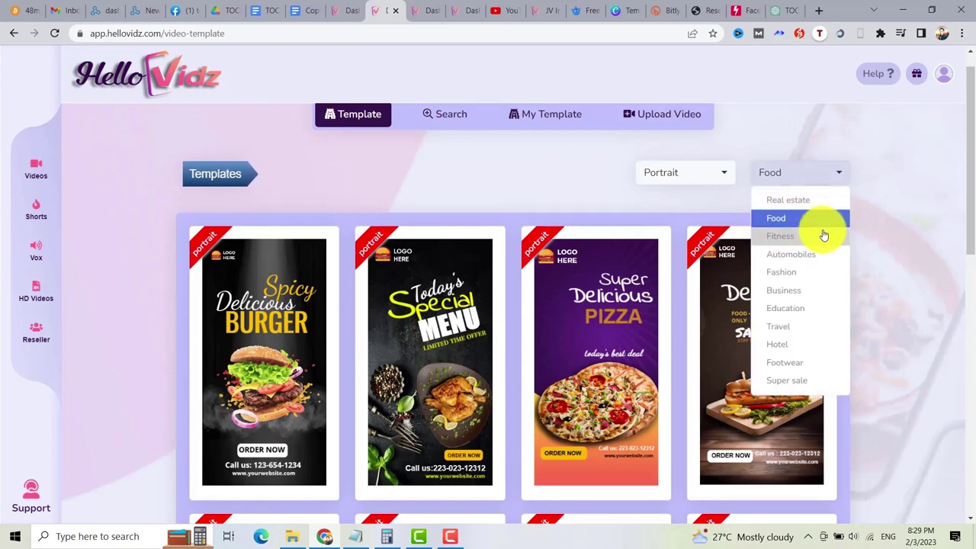
left_click(789, 237)
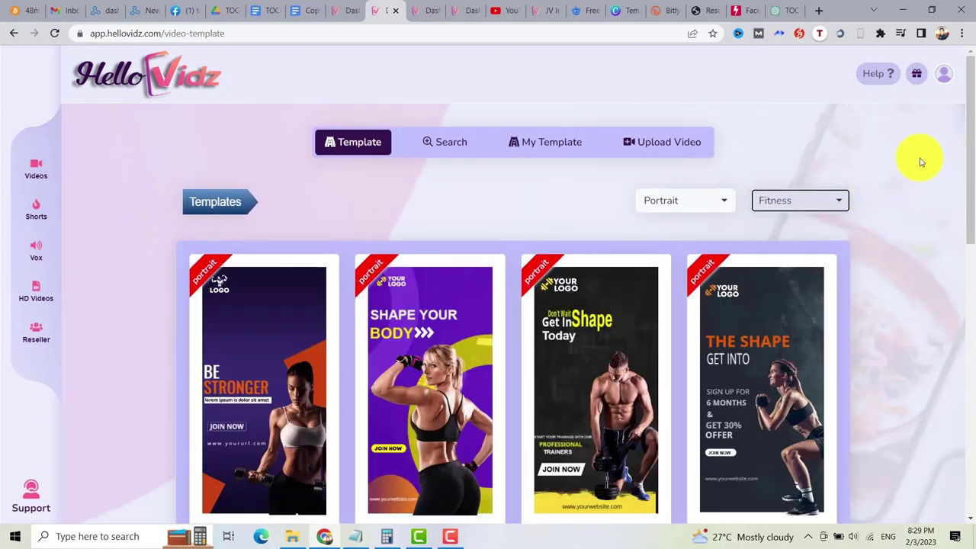
left_click_drag(971, 136, 970, 171)
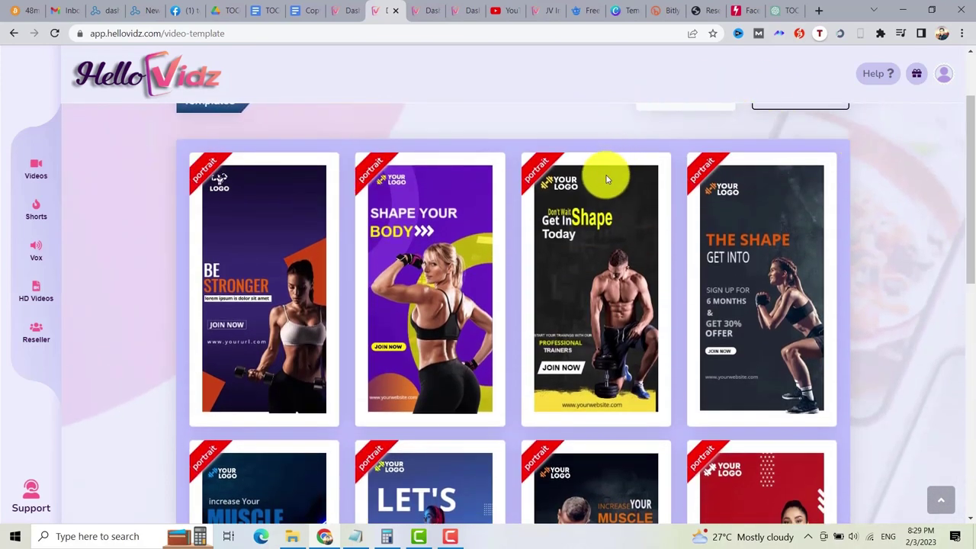
scroll(719, 273, "up", 1)
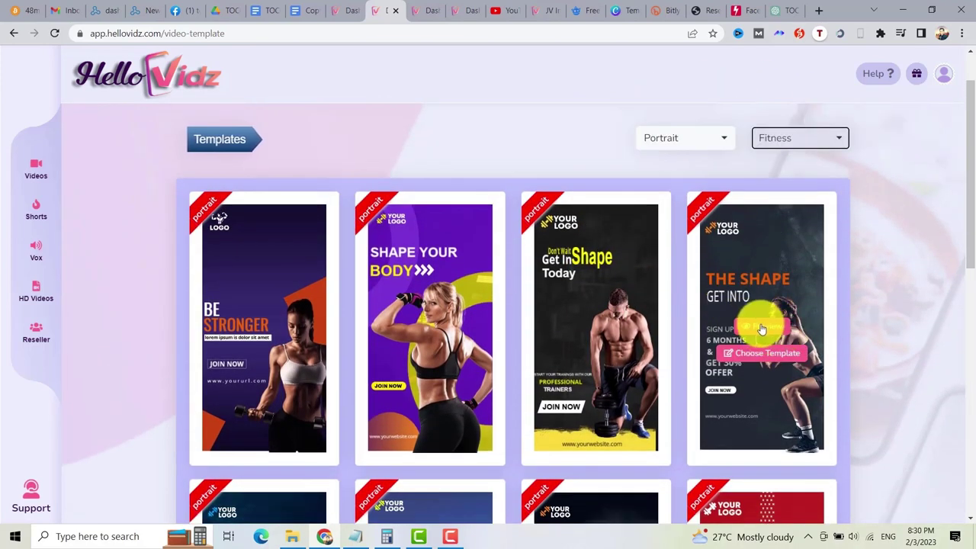
left_click(764, 326)
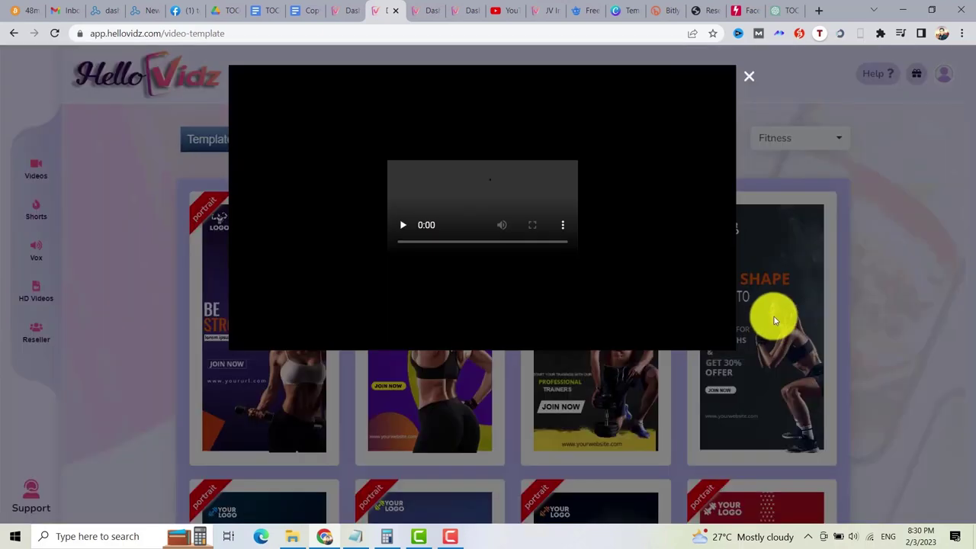
left_click(446, 93)
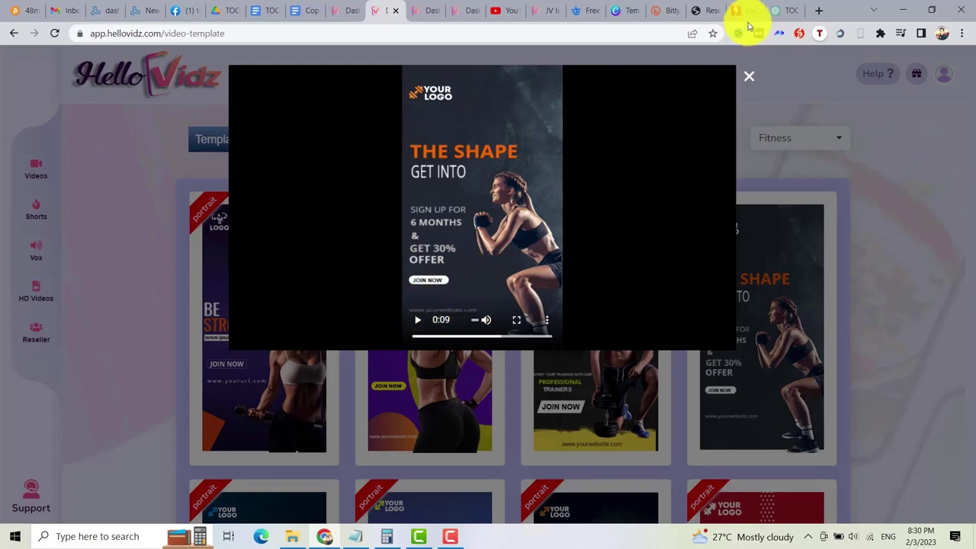
left_click(749, 76)
left_click(799, 138)
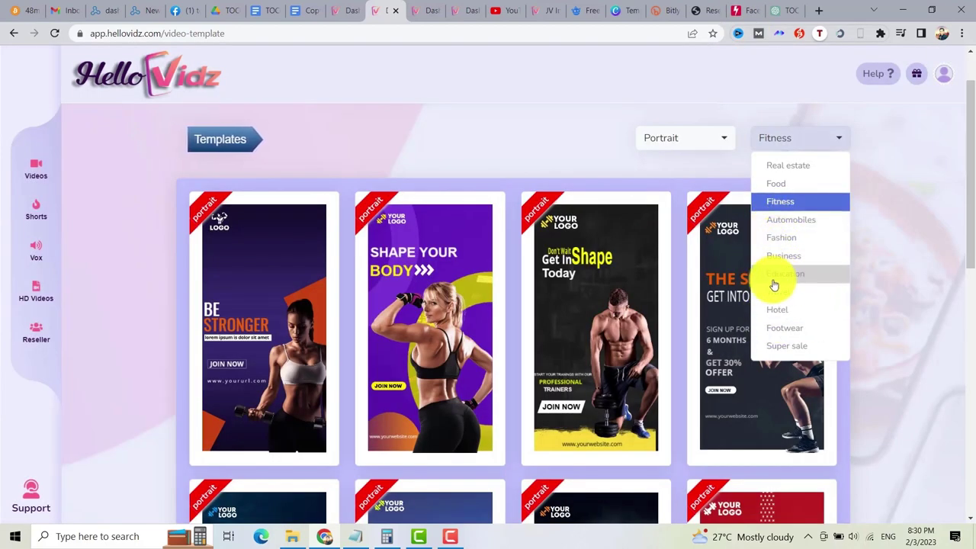
left_click(901, 179)
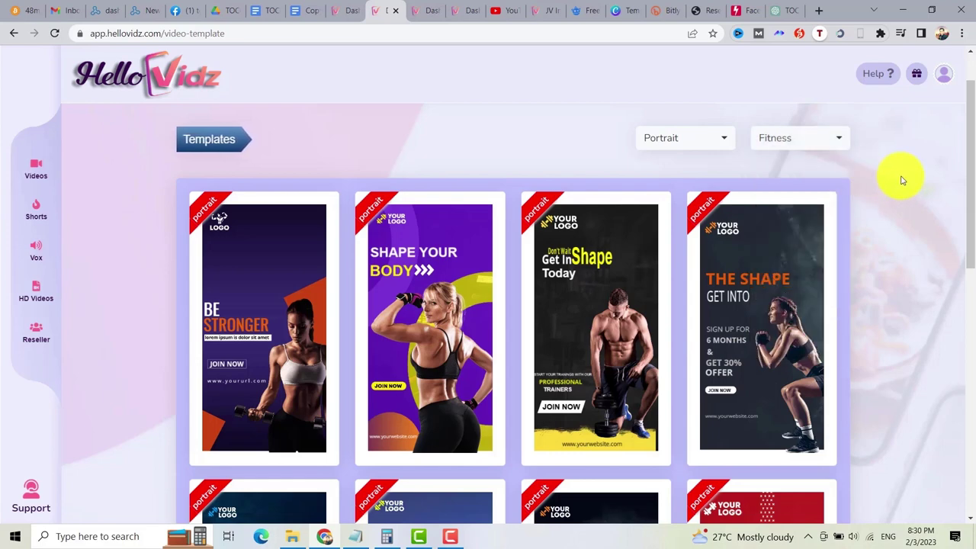
left_click_drag(971, 181, 972, 212)
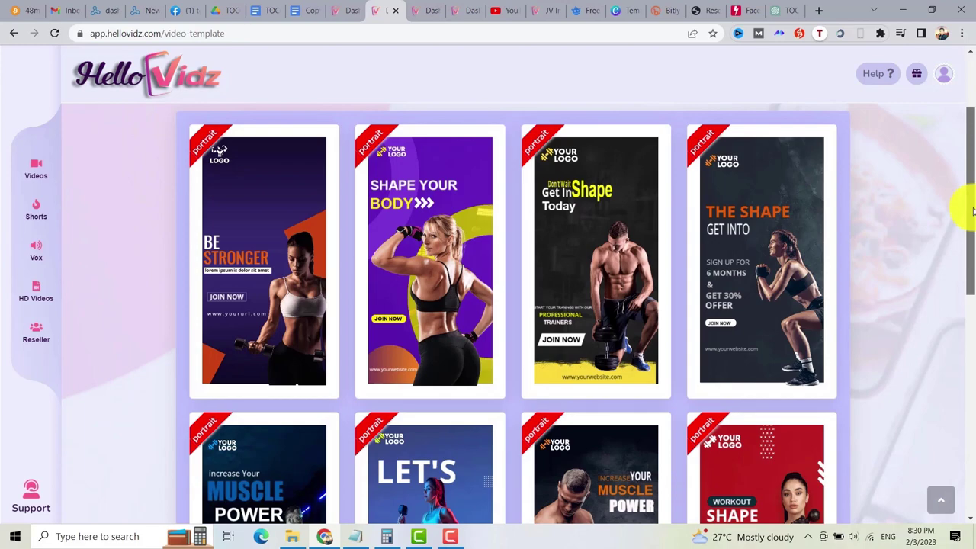
left_click_drag(972, 244, 973, 200)
mouse_move(425, 311)
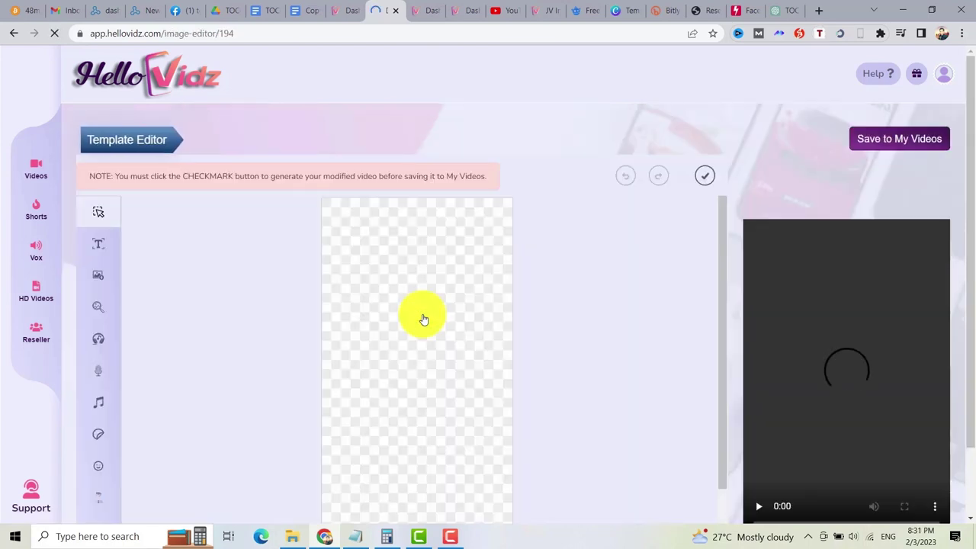
- Delete the YOUR LOGO placeholder from the Shape Your Body template
scroll(965, 229, "down", 1)
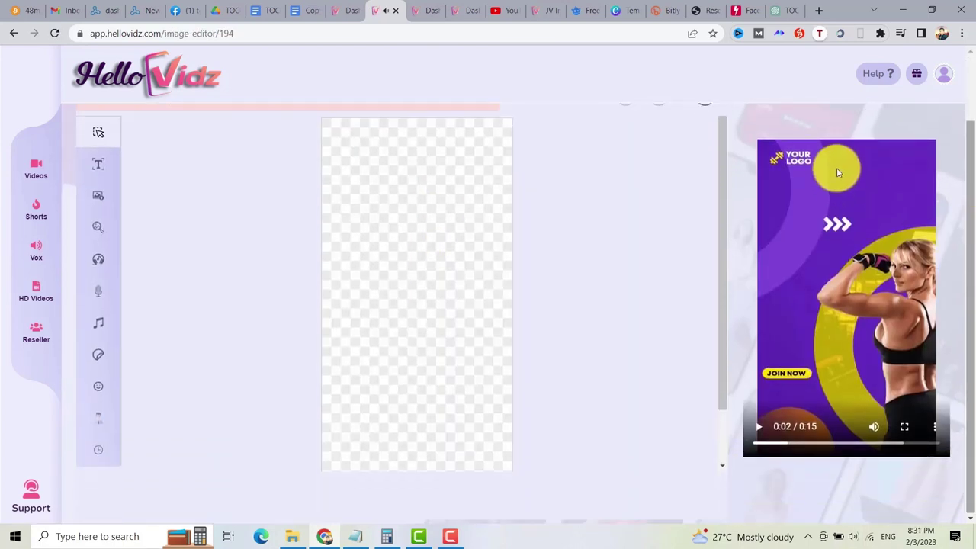
scroll(963, 227, "up", 1)
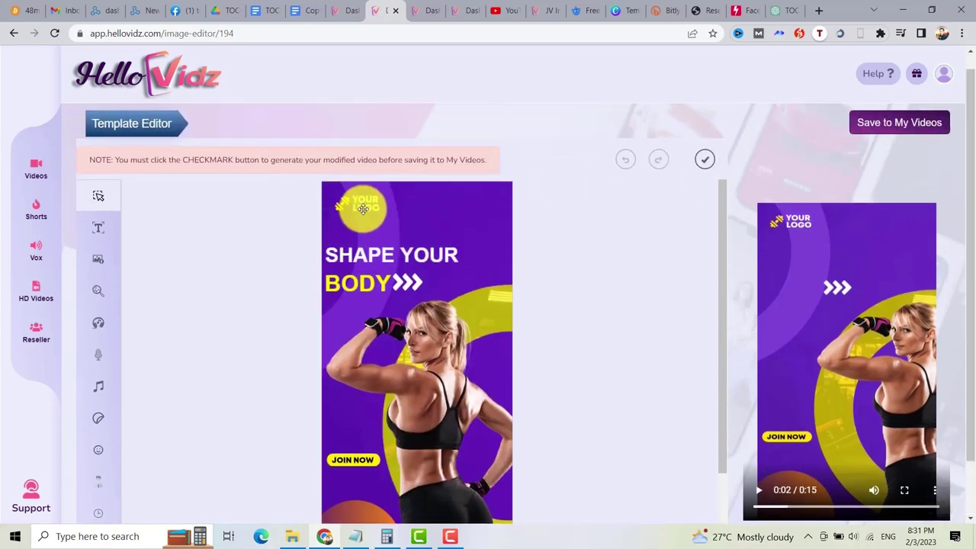
left_click(357, 207)
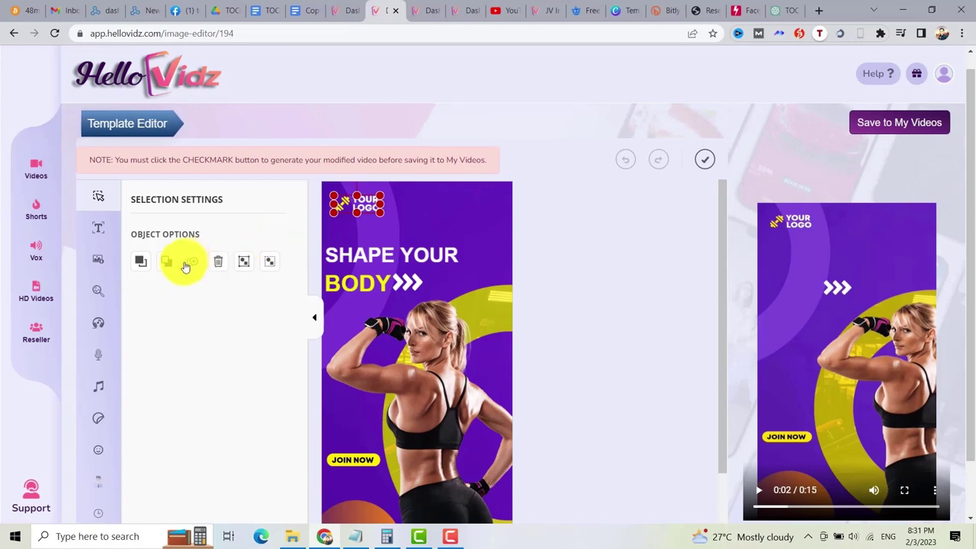
left_click(218, 264)
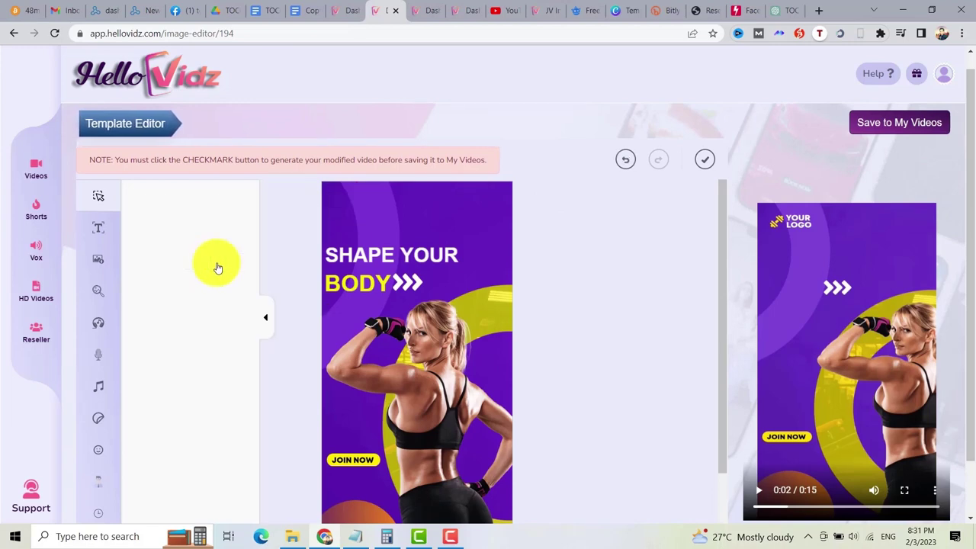
- Upload the Online Store Buddy logo to the top-left corner and delete the fitness woman photo
left_click(98, 261)
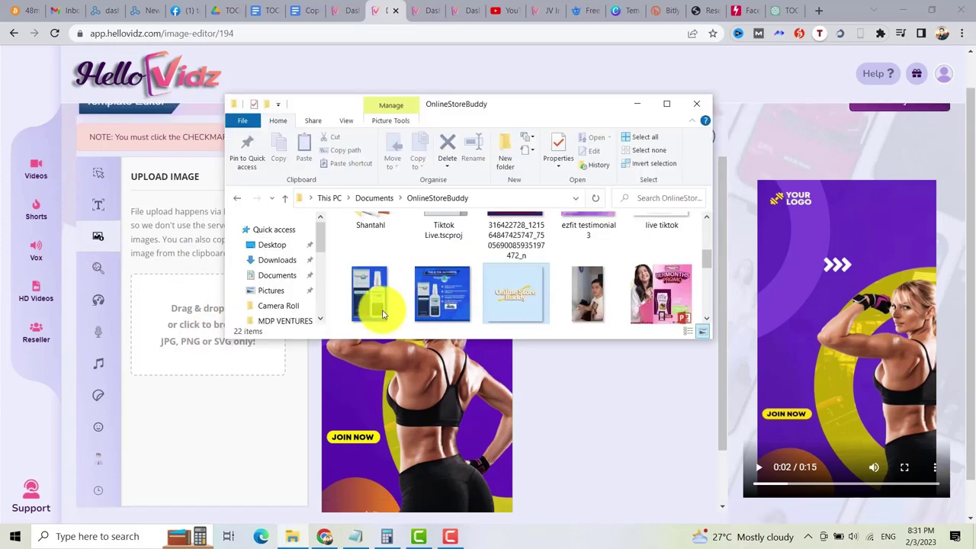
left_click_drag(183, 326, 168, 331)
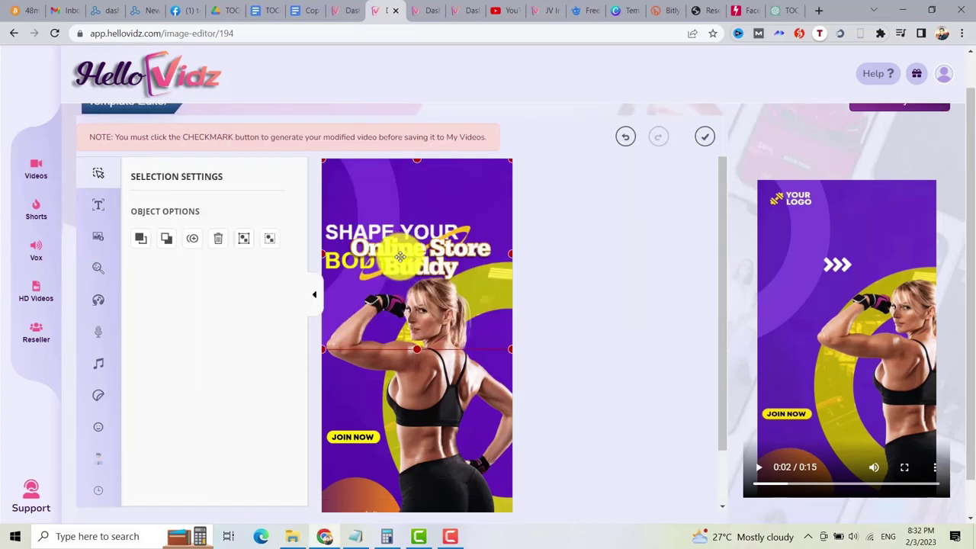
left_click_drag(398, 234, 468, 256)
left_click_drag(457, 218, 353, 186)
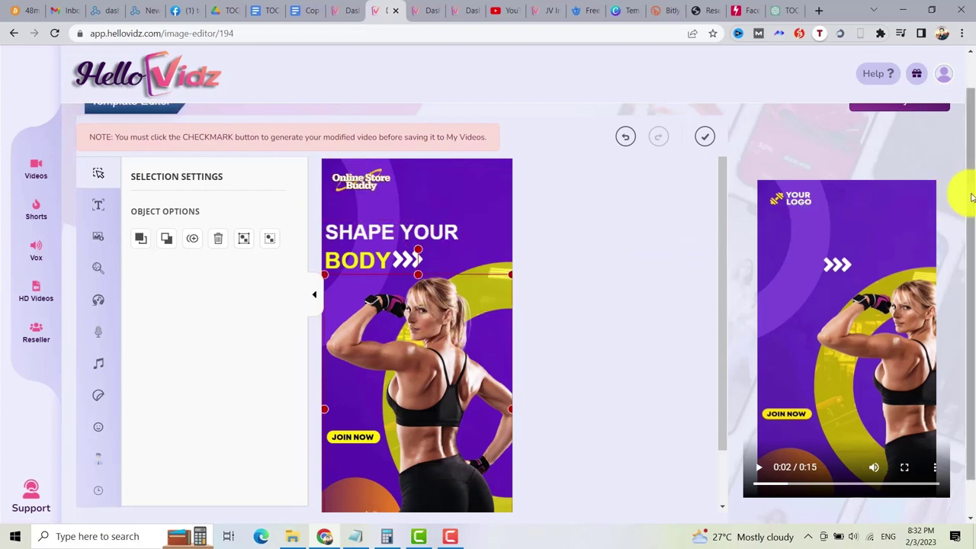
scroll(971, 198, "down", 1)
key("Delete")
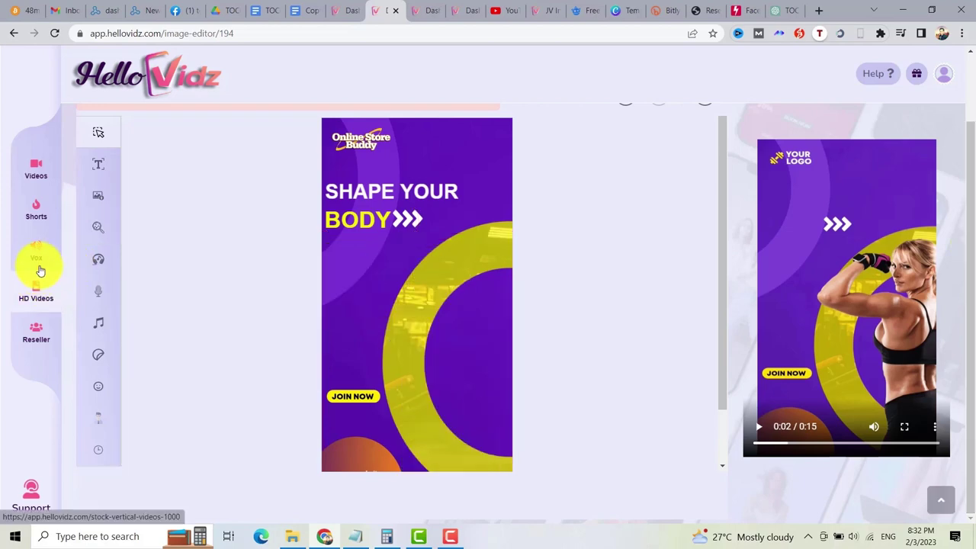
left_click(98, 229)
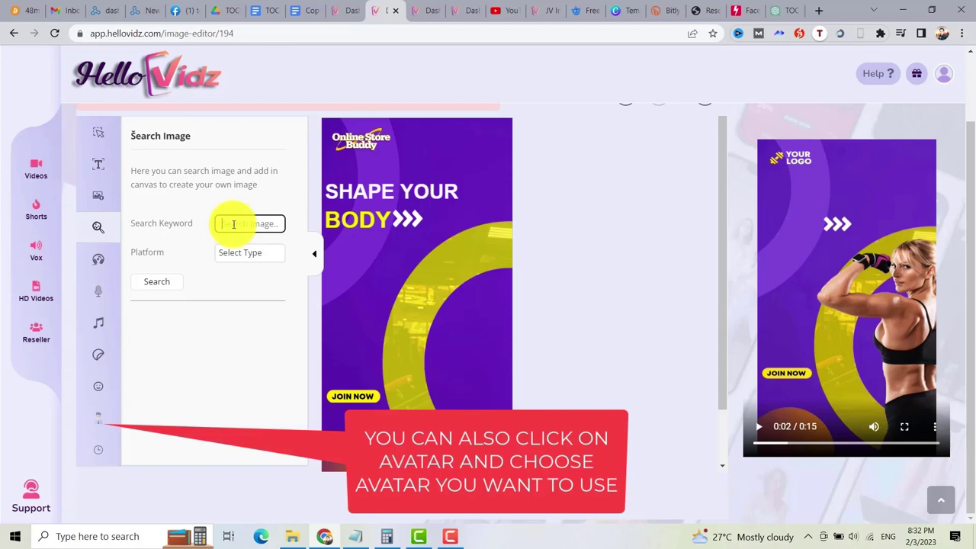
double_click(233, 224)
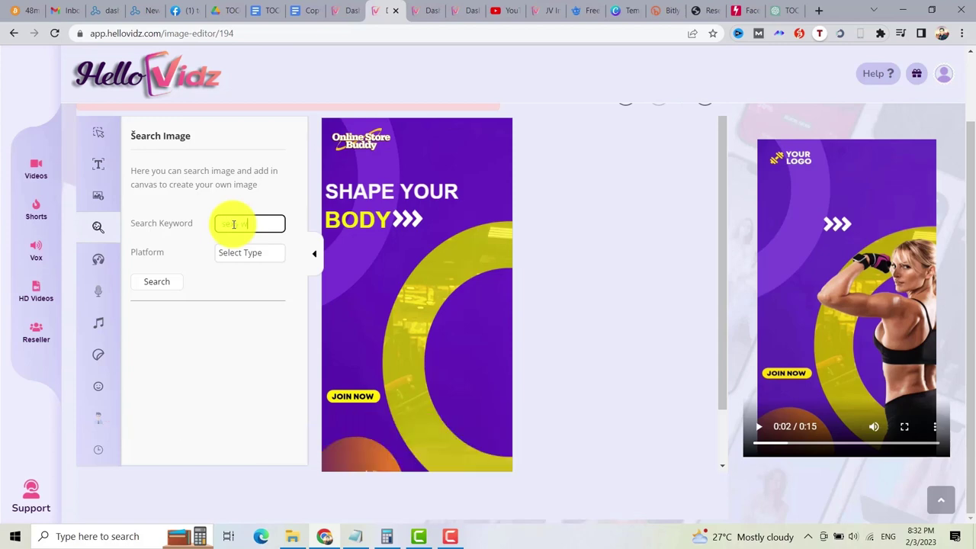
type("sexy woman")
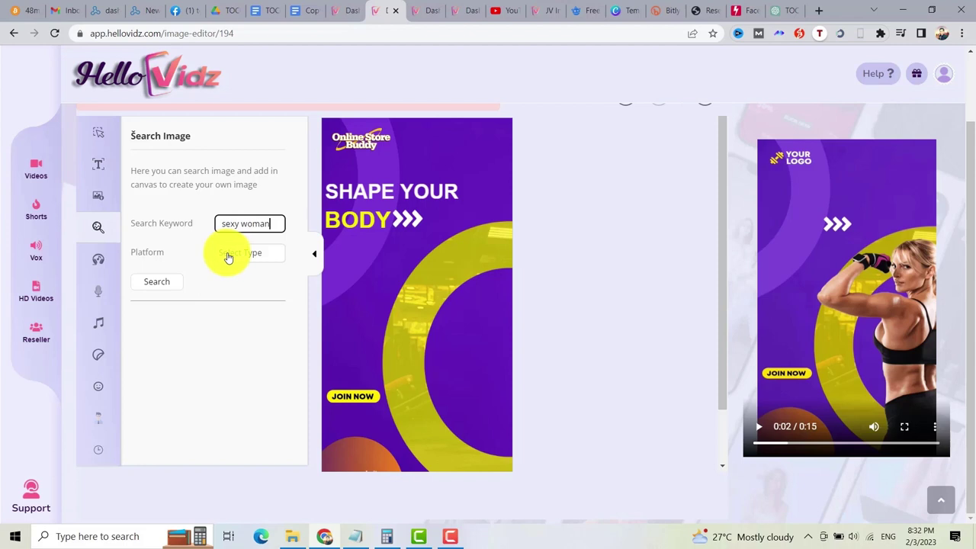
left_click(227, 257)
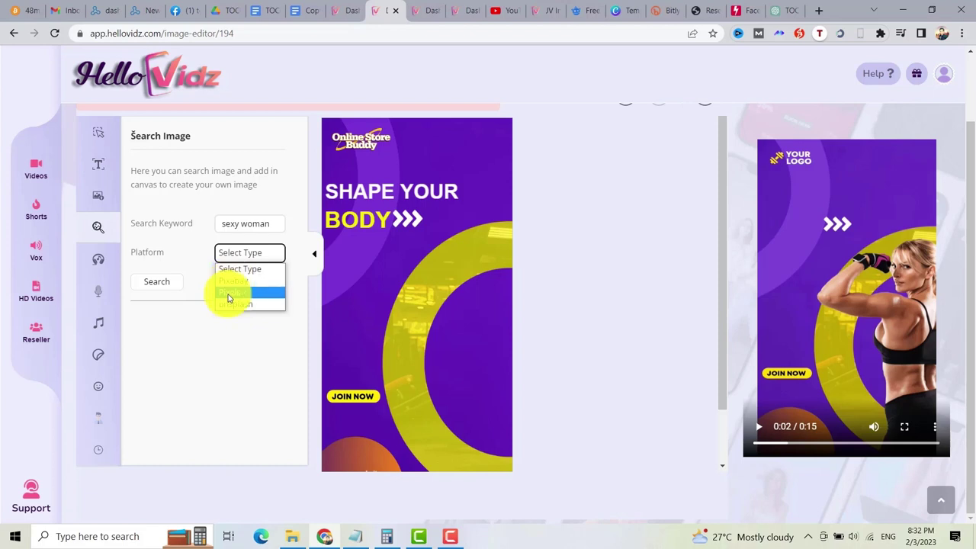
left_click(228, 296)
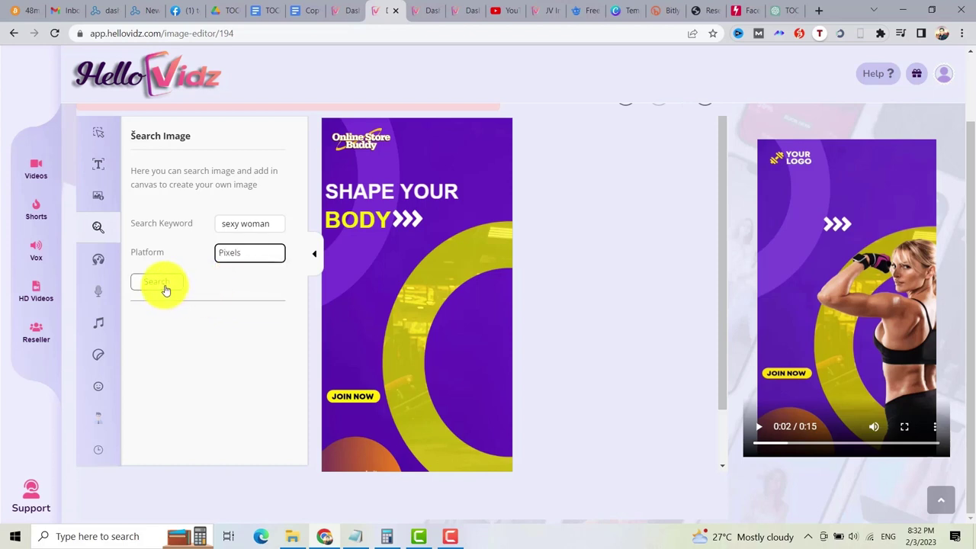
left_click(251, 253)
left_click(244, 282)
left_click(156, 283)
scroll(299, 259, "down", 5)
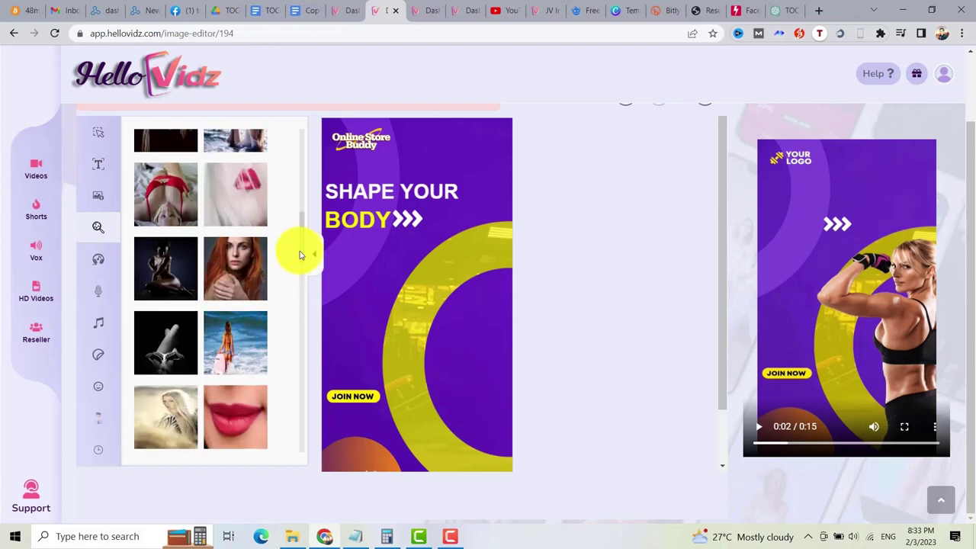
scroll(298, 279, "down", 3)
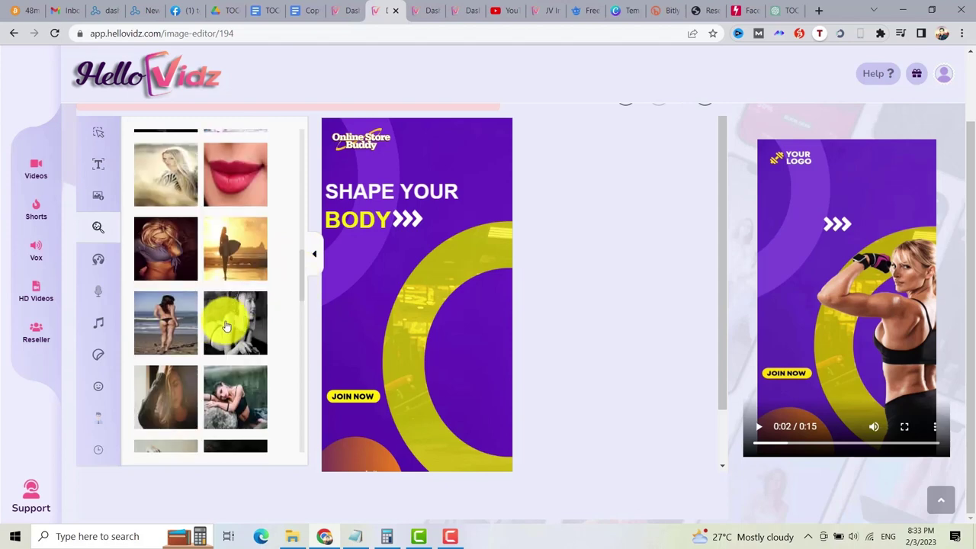
left_click(232, 260)
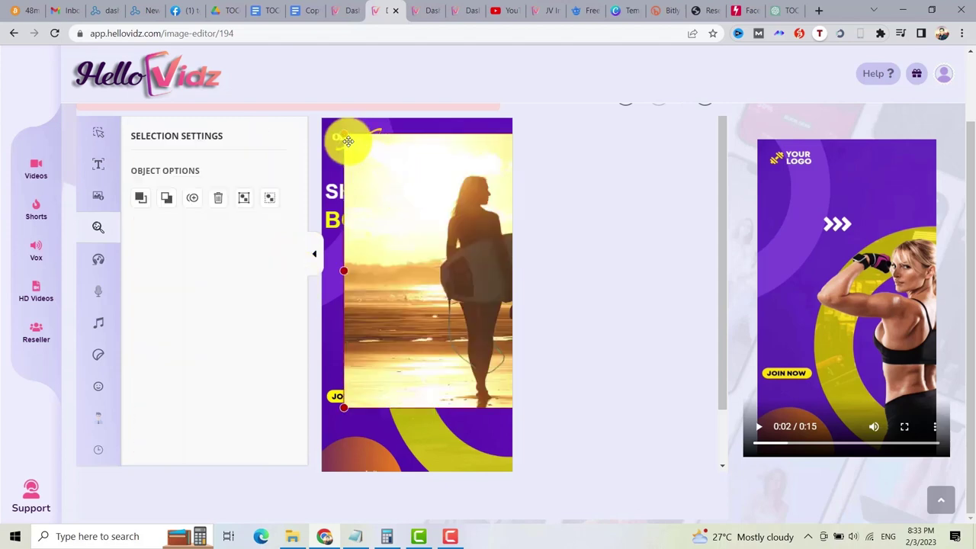
left_click_drag(342, 135, 358, 273)
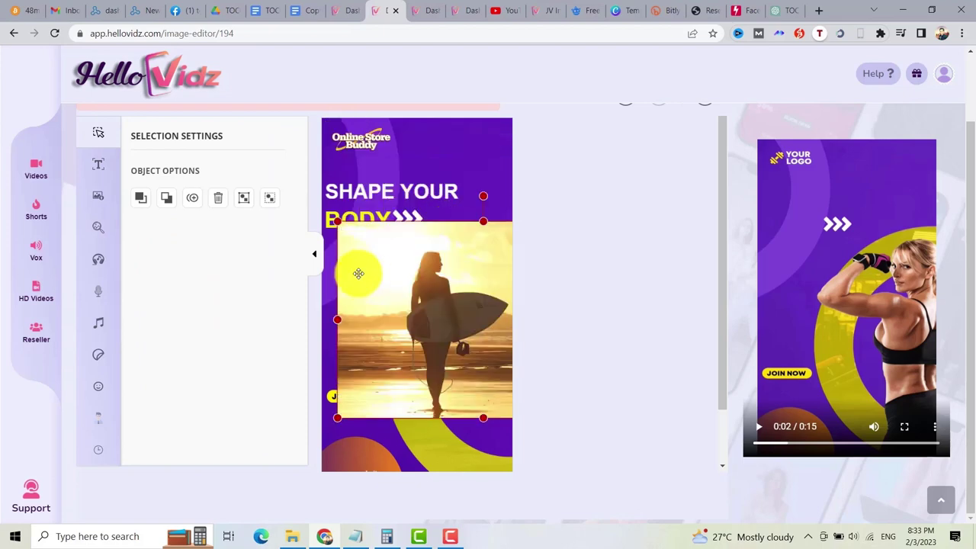
left_click(218, 199)
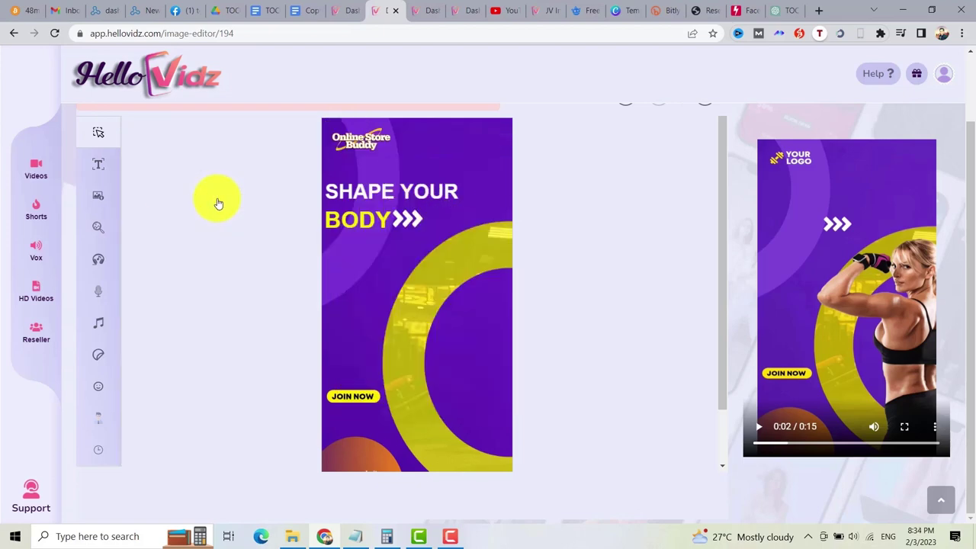
- Upload the photo of the woman holding a green drink onto the canvas
left_click(98, 198)
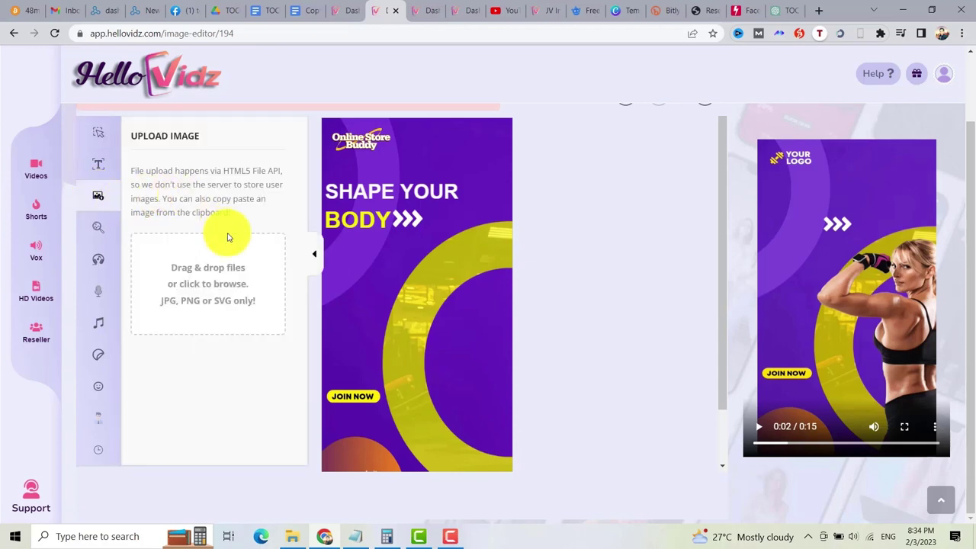
left_click(292, 533)
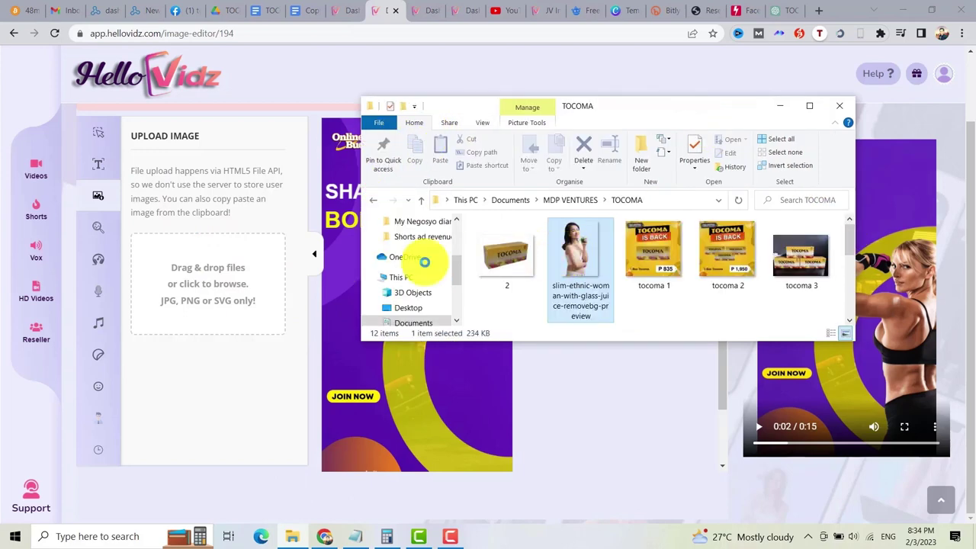
left_click_drag(425, 261, 191, 294)
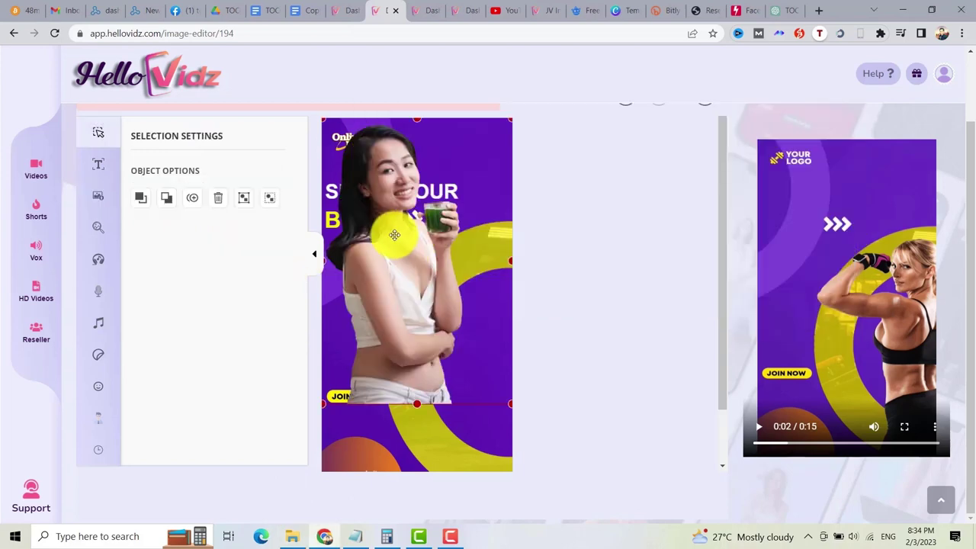
left_click_drag(390, 234, 433, 300)
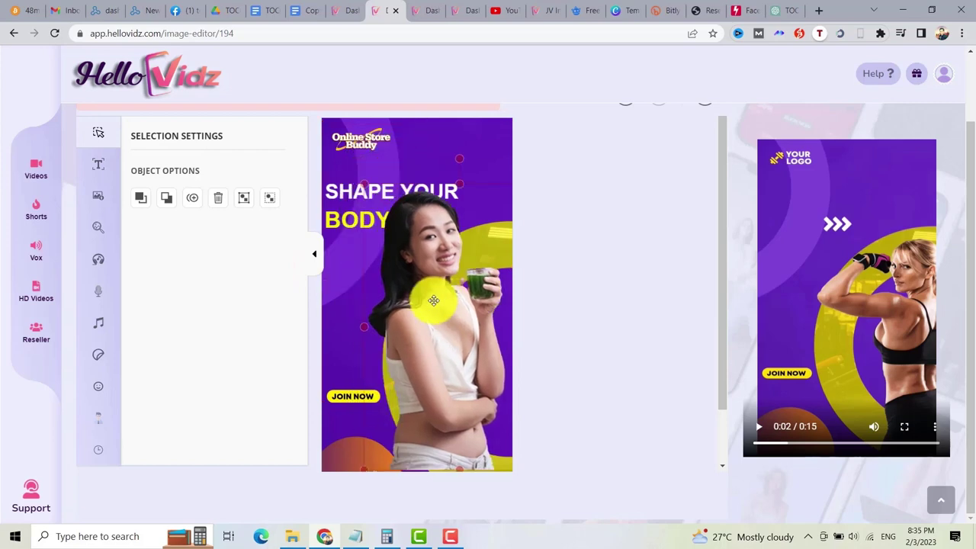
- Shrink the woman photo into the lower left and delete the JOIN NOW button
left_click(349, 397)
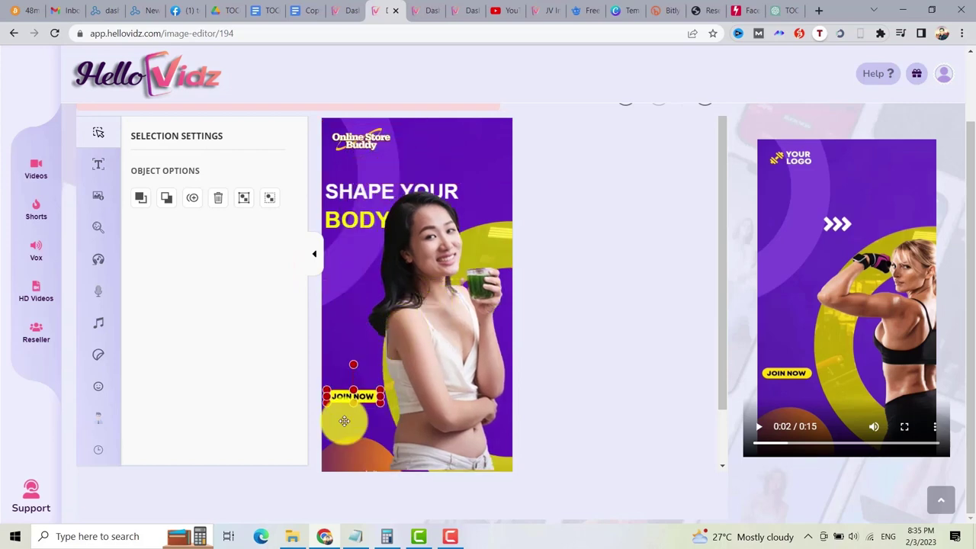
left_click(341, 392)
left_click_drag(341, 393, 474, 165)
left_click_drag(419, 263, 475, 236)
left_click_drag(476, 164, 484, 420)
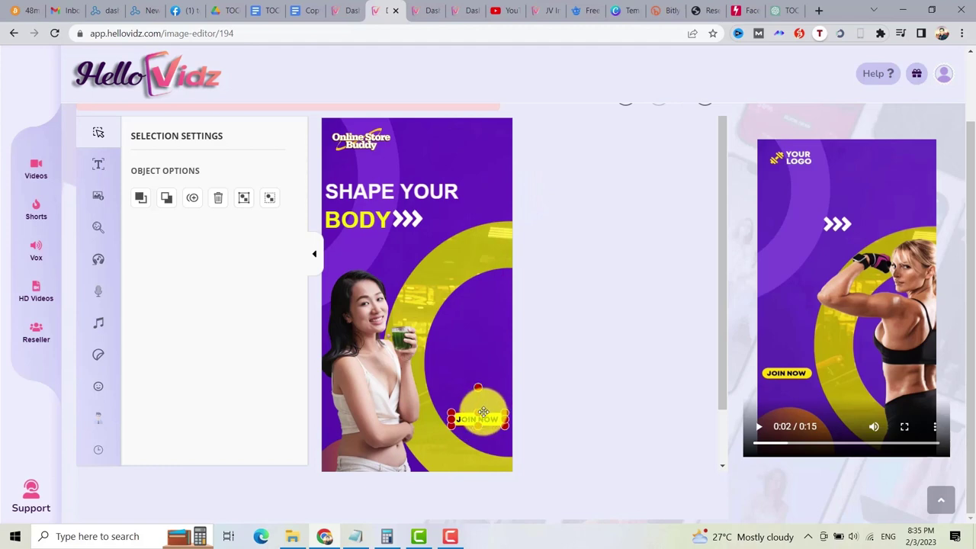
left_click(218, 198)
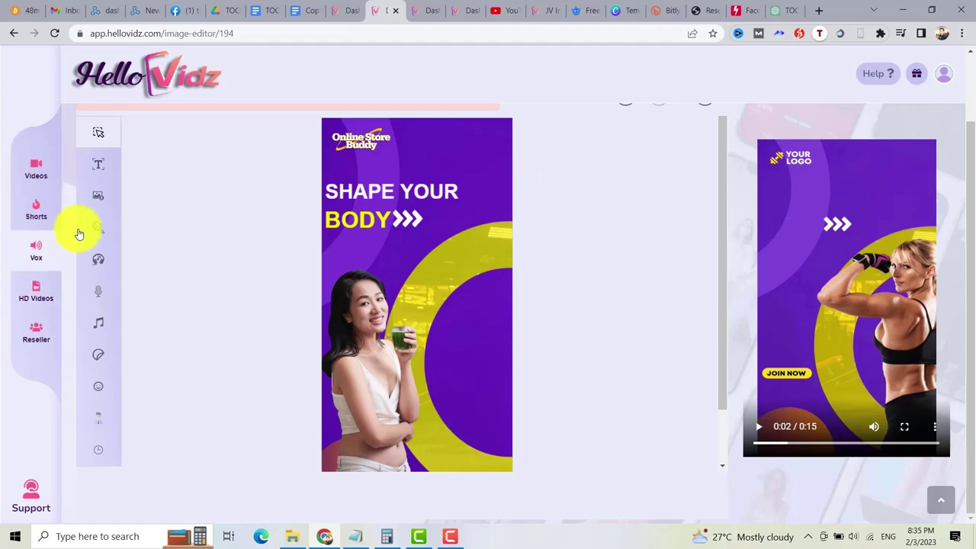
- Upload the TOCOMA product box image and shrink it into place at lower right beside her
left_click(98, 197)
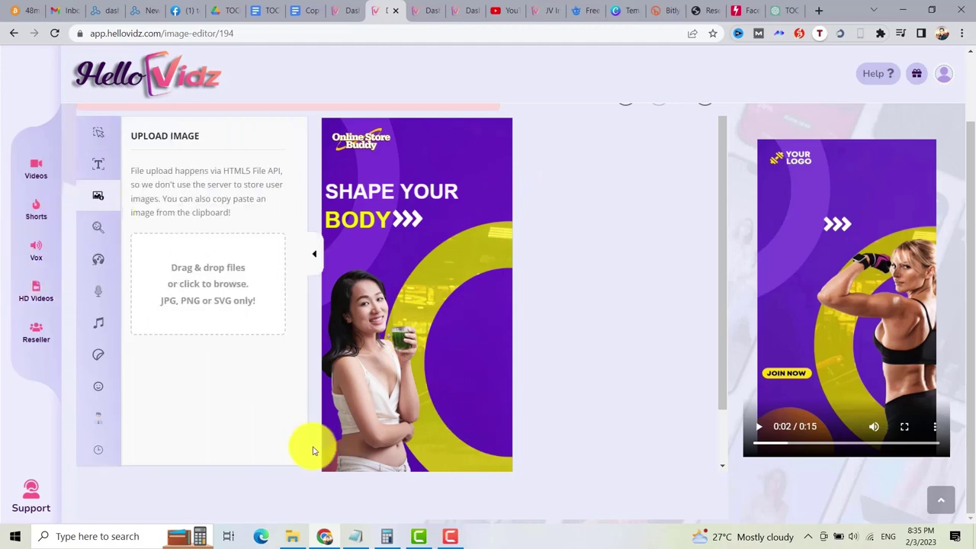
left_click(294, 537)
left_click_drag(505, 252, 221, 283)
left_click(371, 190)
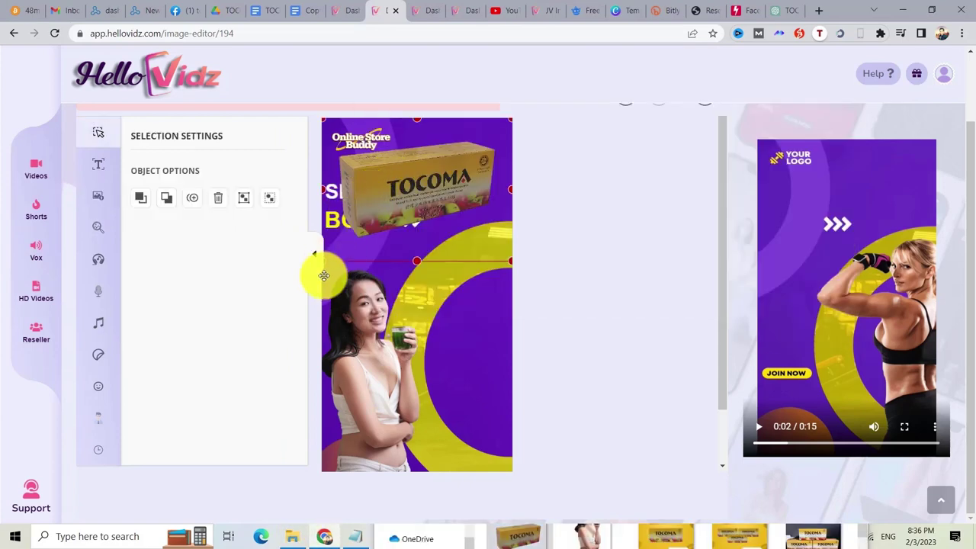
left_click_drag(324, 275, 366, 186)
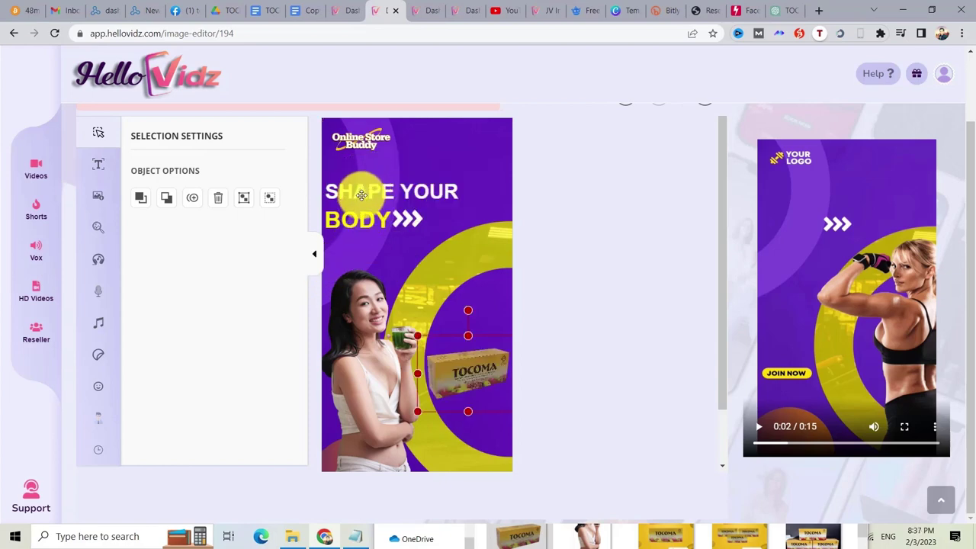
left_click(362, 192)
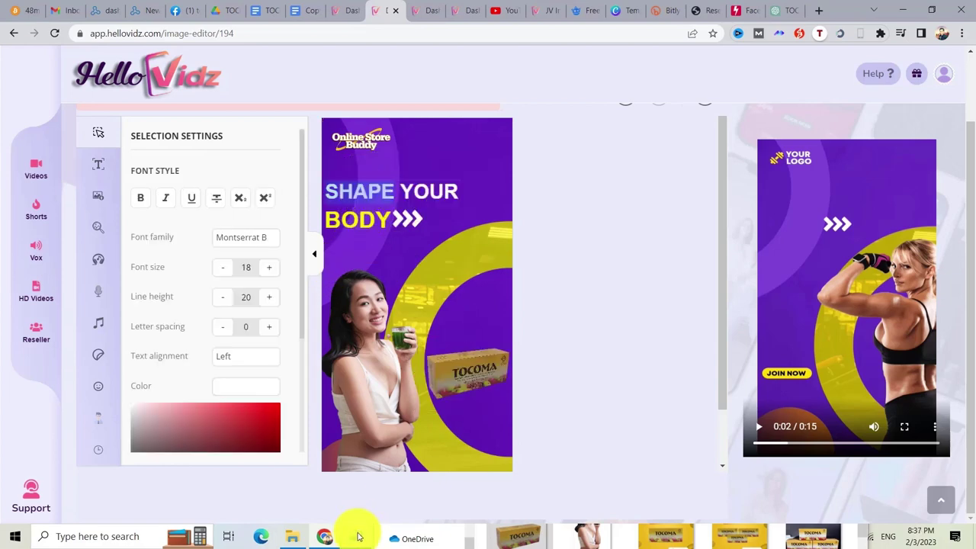
- Replace the 'SHAPE YOUR' headline with 'Cleanse Your Body,' from the Notepad copy, keeping its font
left_click(358, 536)
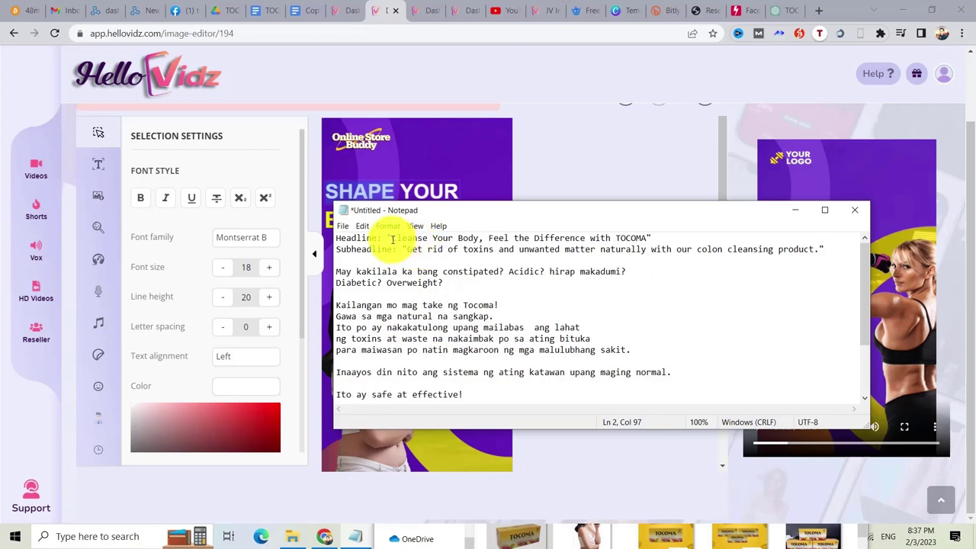
left_click_drag(392, 237, 645, 239)
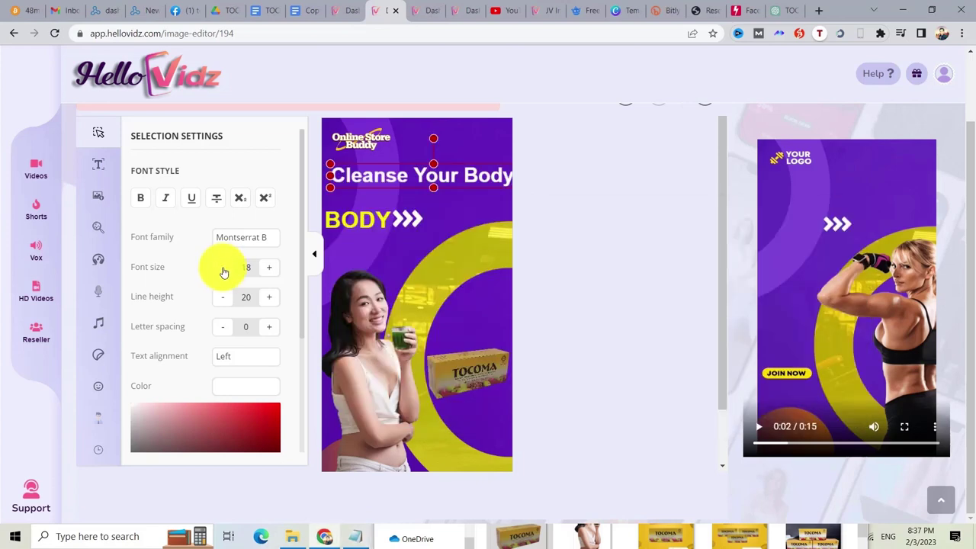
left_click(240, 237)
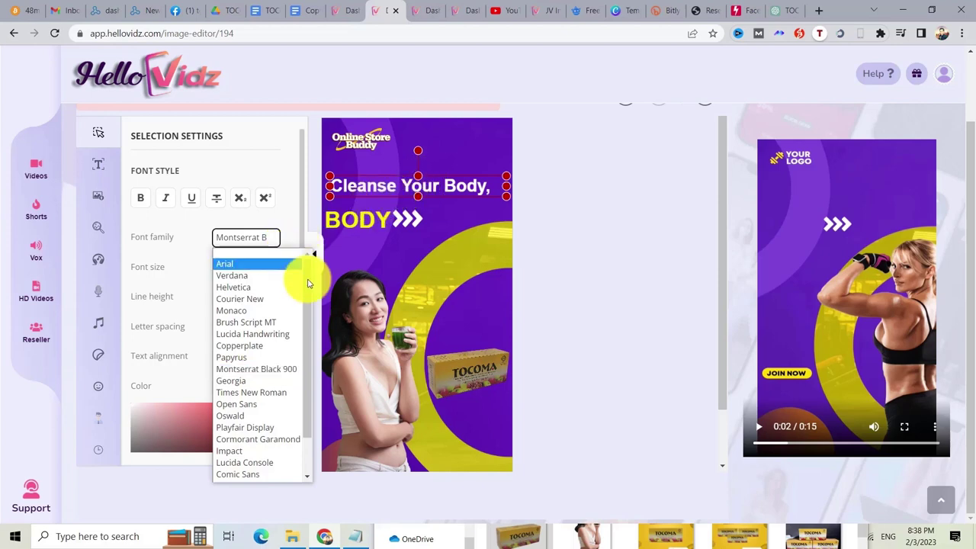
scroll(305, 293, "down", 1)
left_click(100, 172)
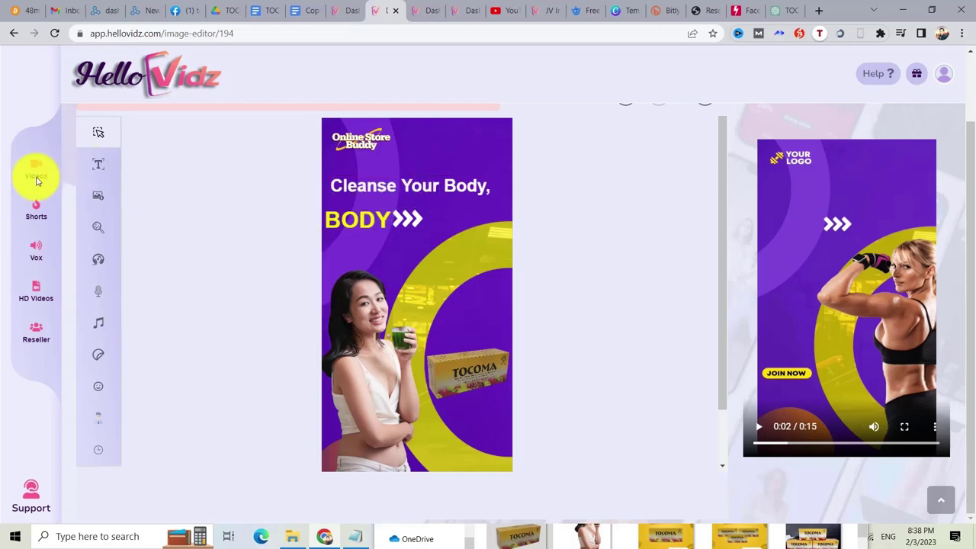
- Add a white Arial 'with TOCOMA' text line beneath BODY
left_click(97, 166)
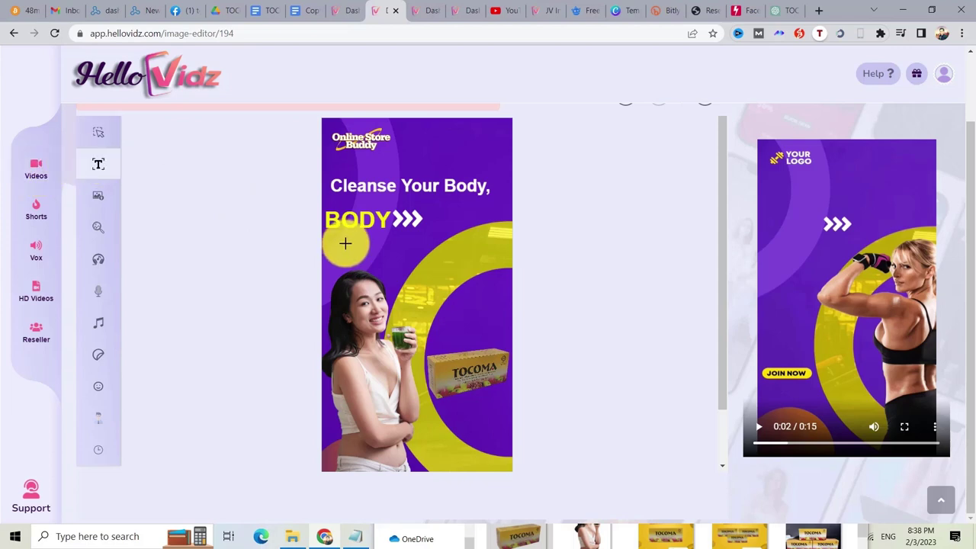
left_click(349, 246)
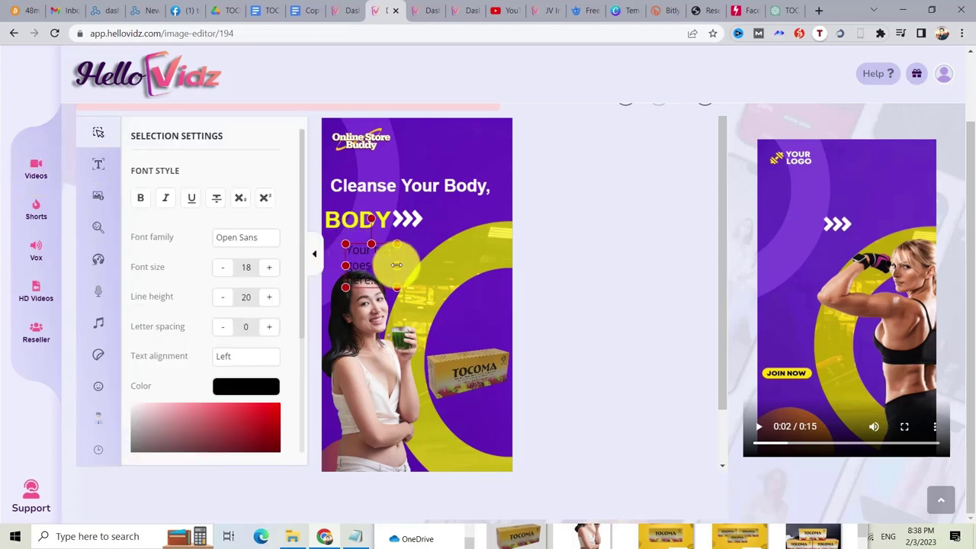
left_click_drag(430, 260, 478, 262)
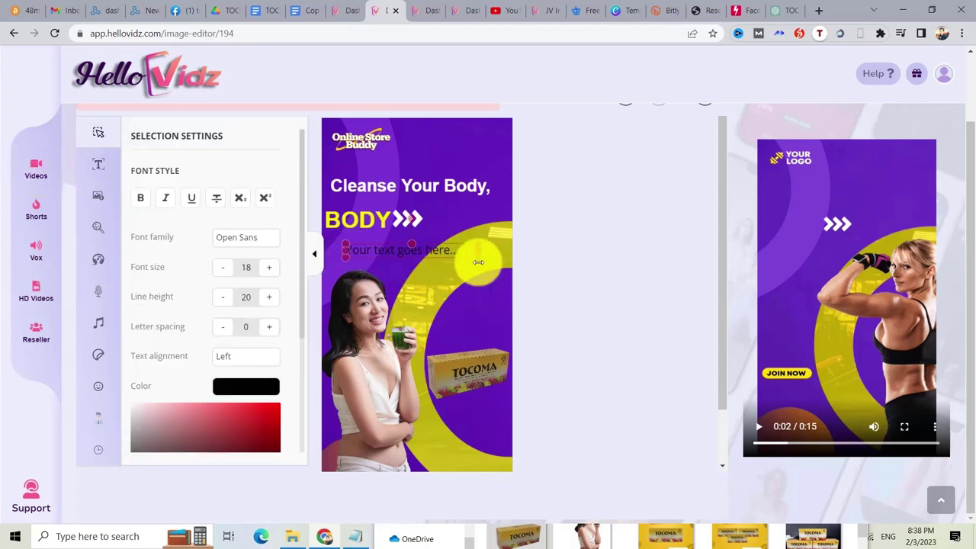
left_click(370, 221)
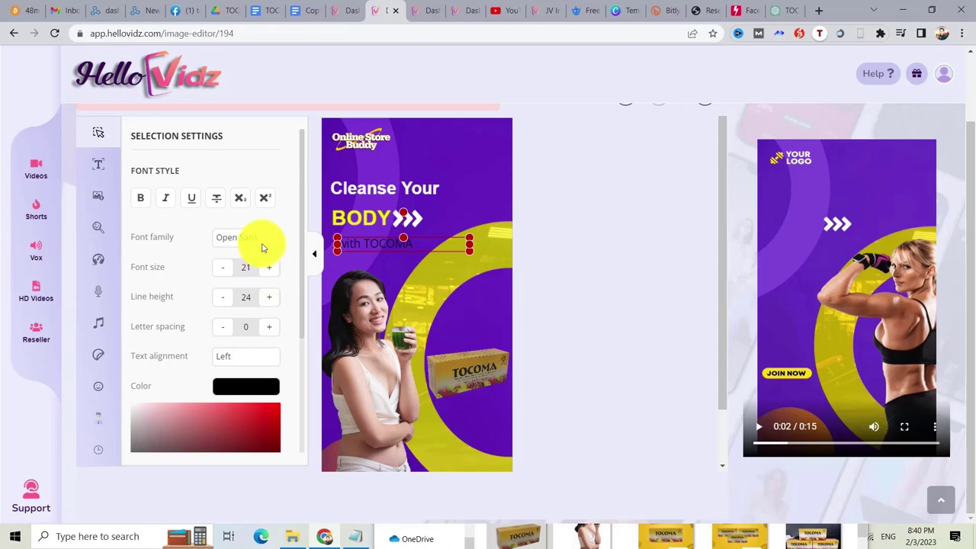
left_click(257, 239)
left_click(241, 266)
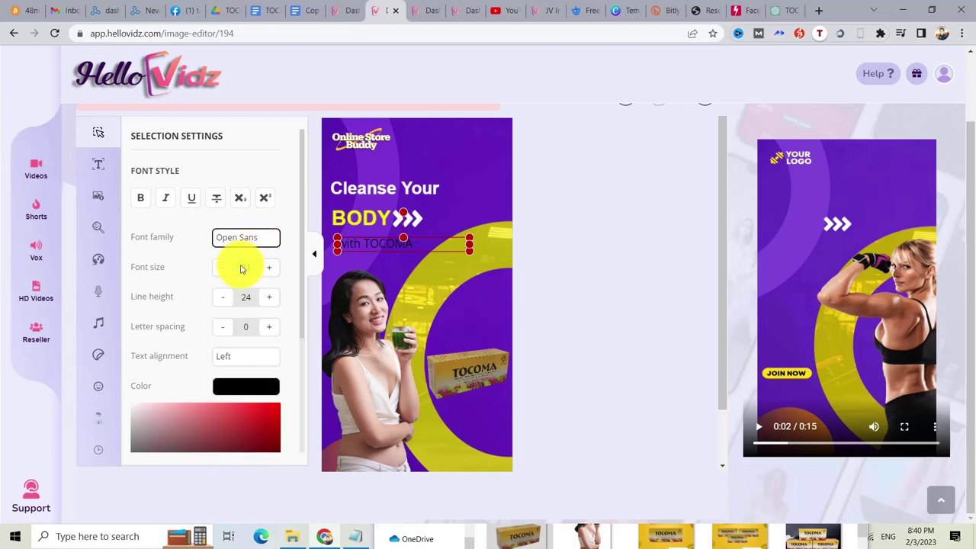
- Delete the leftover placeholder text box near the bottom of the design
scroll(299, 338, "down", 1)
scroll(301, 329, "up", 1)
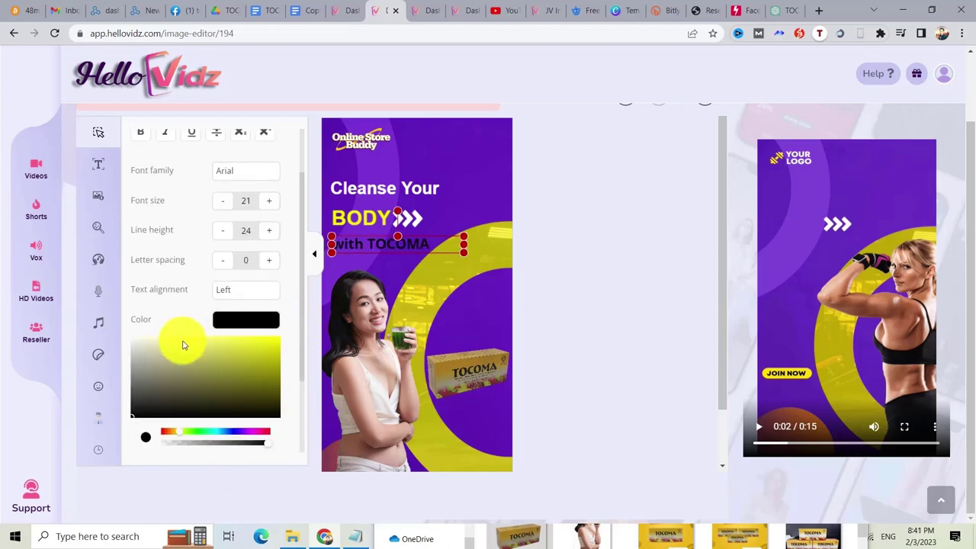
left_click(444, 444)
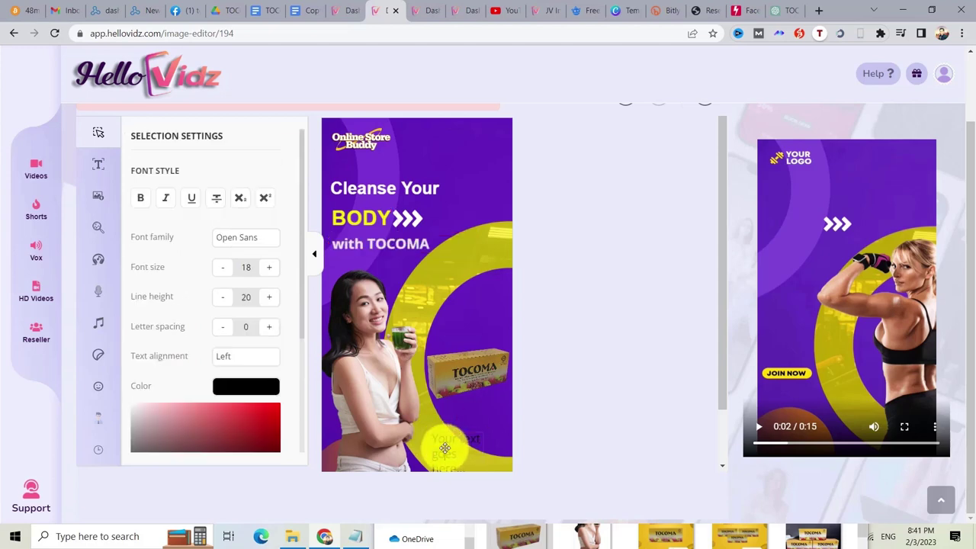
key("Delete")
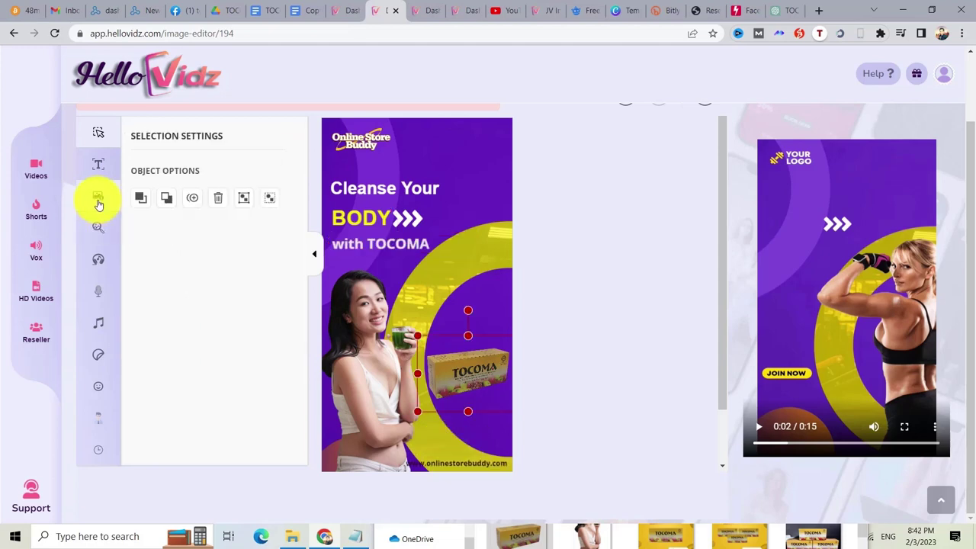
- Add the Order Now sticker below the TOCOMA product box and nudge the box slightly up
left_click(98, 200)
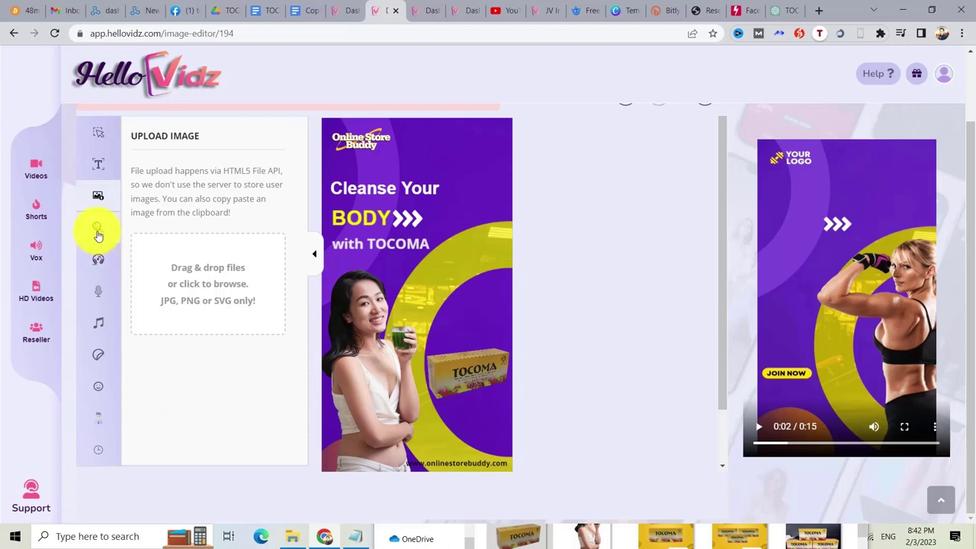
left_click(99, 229)
left_click(99, 357)
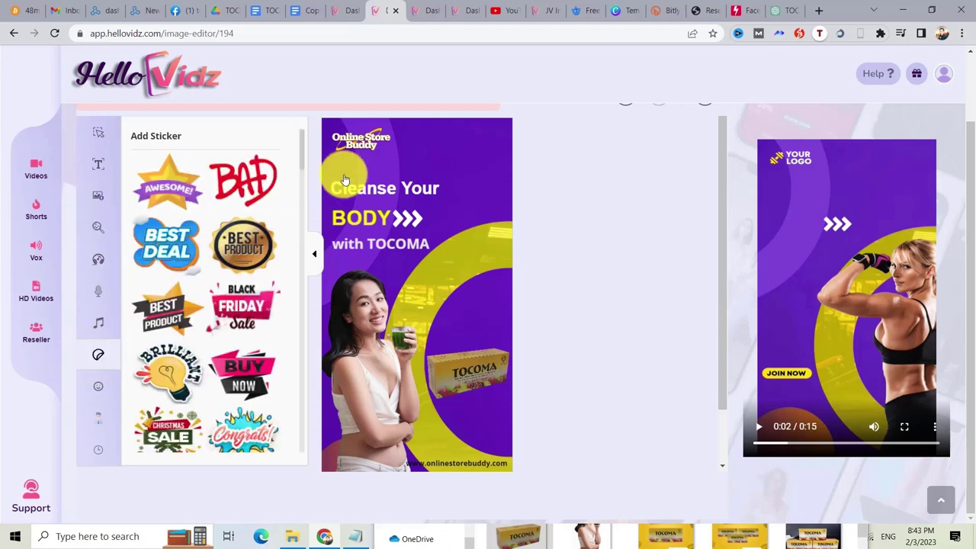
left_click_drag(303, 157, 299, 342)
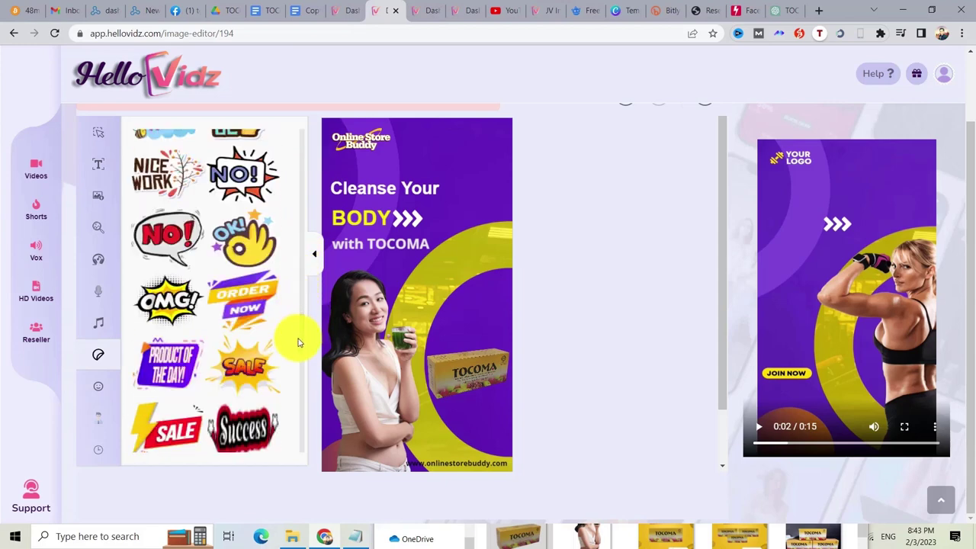
left_click(241, 307)
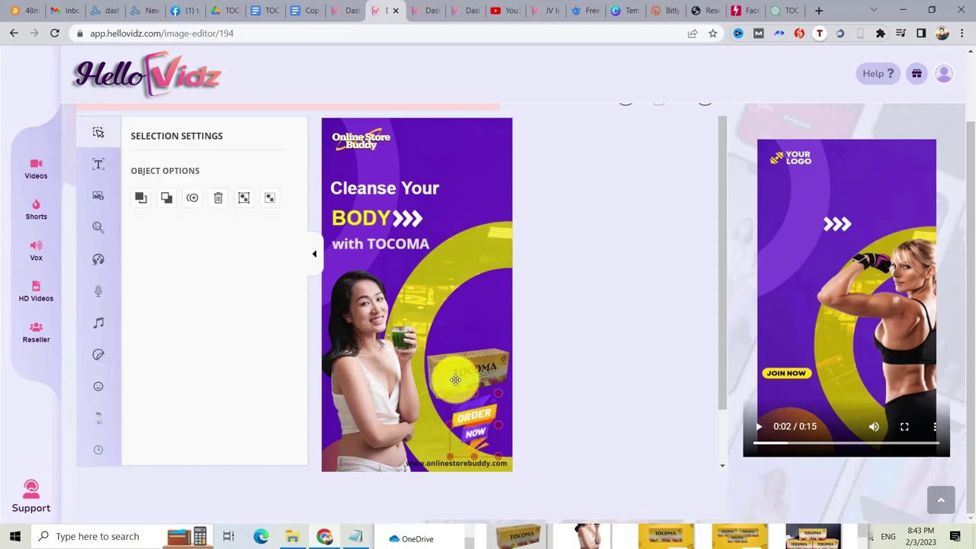
left_click_drag(443, 367, 442, 343)
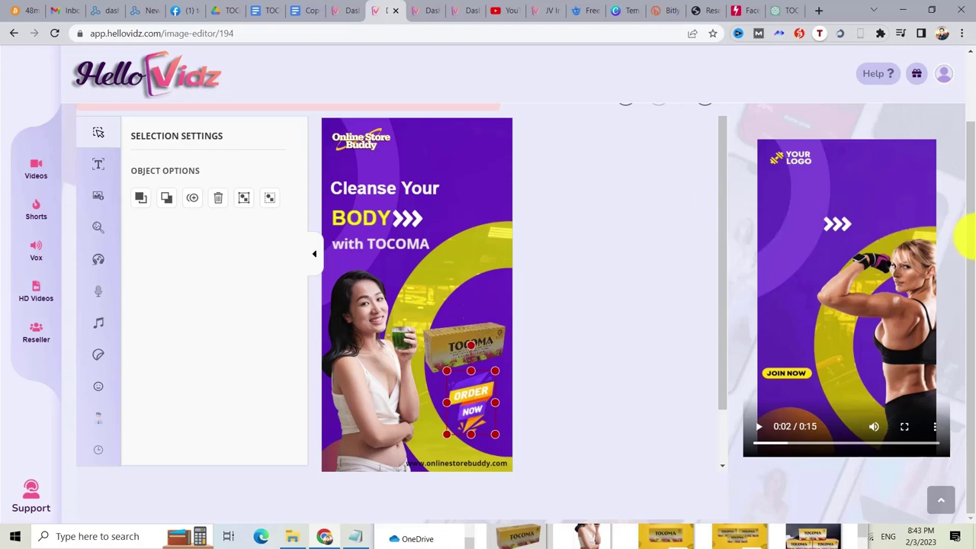
scroll(965, 244, "up", 2)
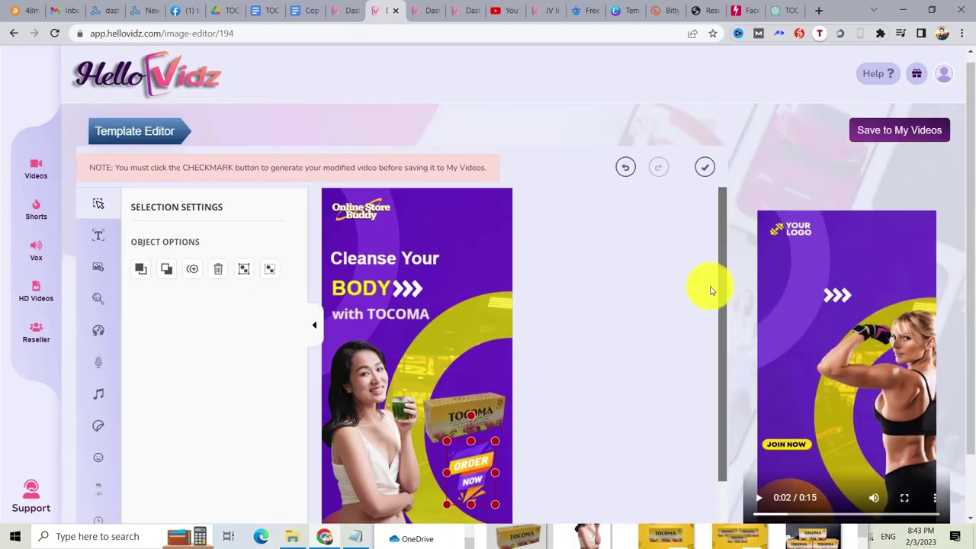
- Browse the Music and Vox choices, select the Notepad script text, then go to another HelloVidz tab
left_click(89, 337)
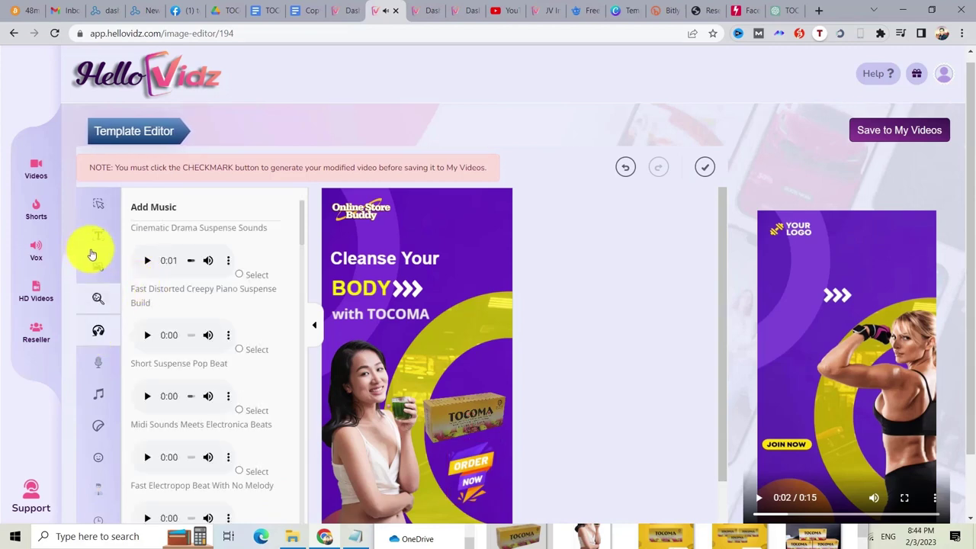
left_click(97, 364)
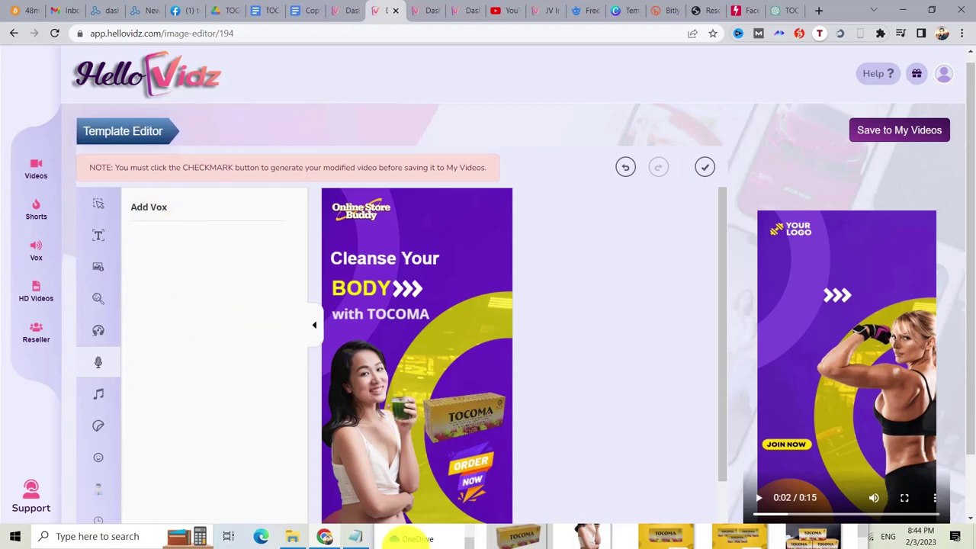
left_click(361, 538)
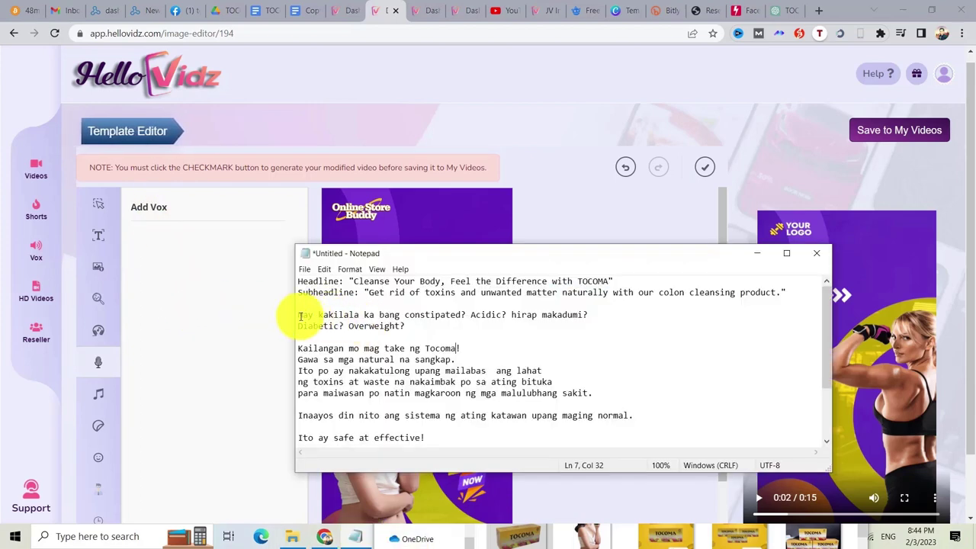
left_click_drag(300, 316, 304, 457)
key("ctrl+c")
left_click(436, 83)
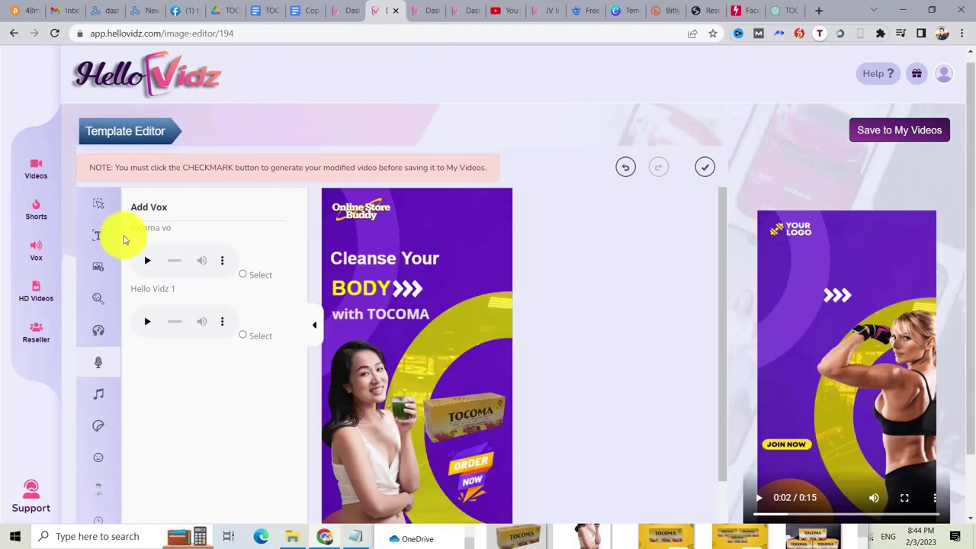
left_click(420, 10)
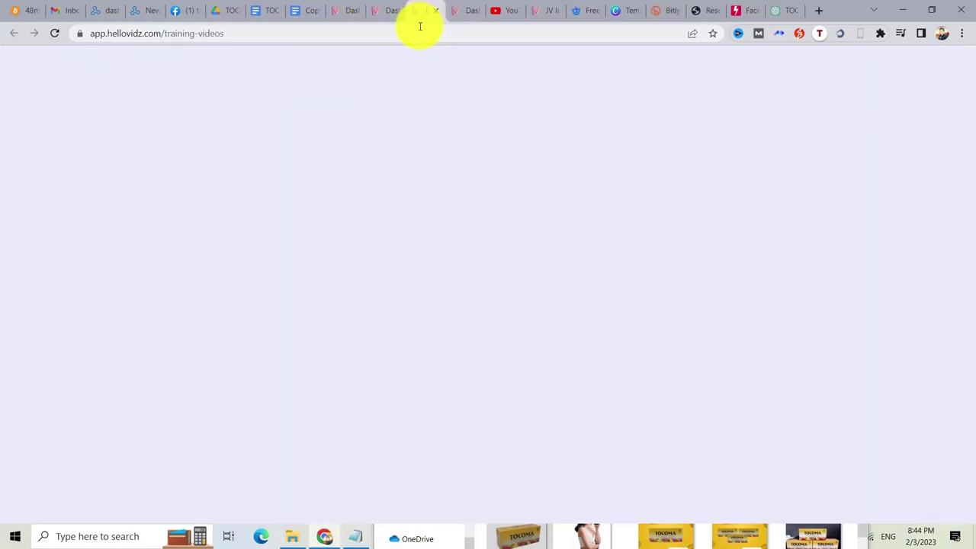
- Start a New Vox with language Filipino (Philippines) and the Female, Blessica AI voice
left_click(465, 9)
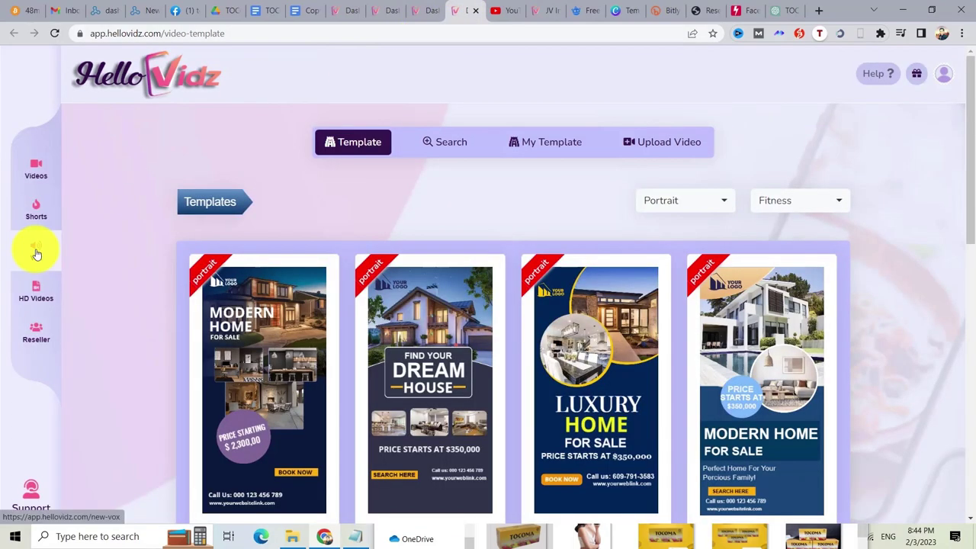
left_click(36, 254)
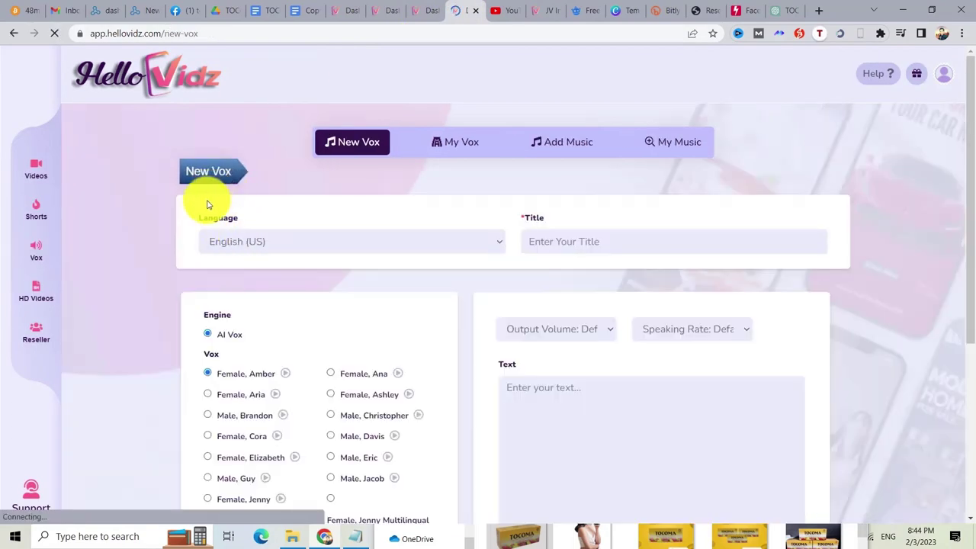
left_click(247, 242)
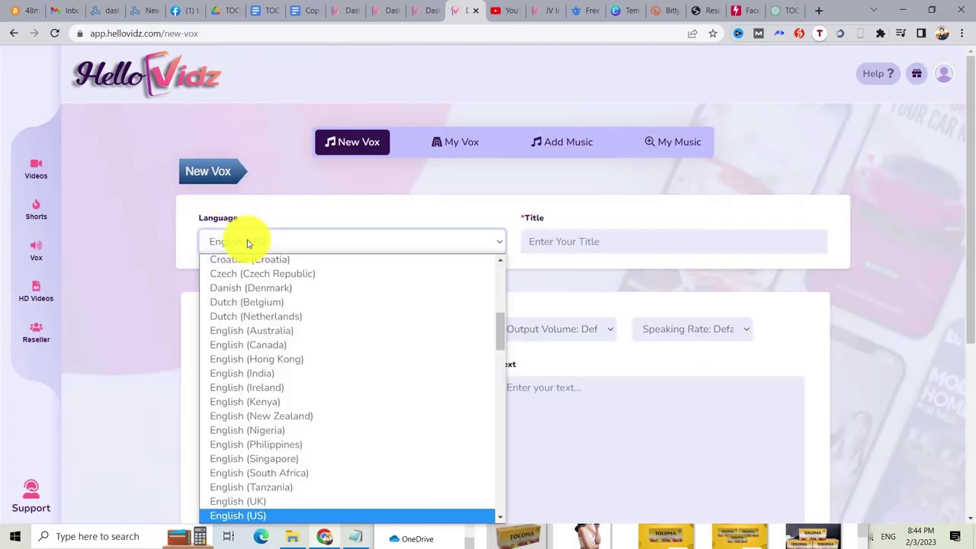
left_click_drag(503, 343, 503, 366)
left_click(327, 393)
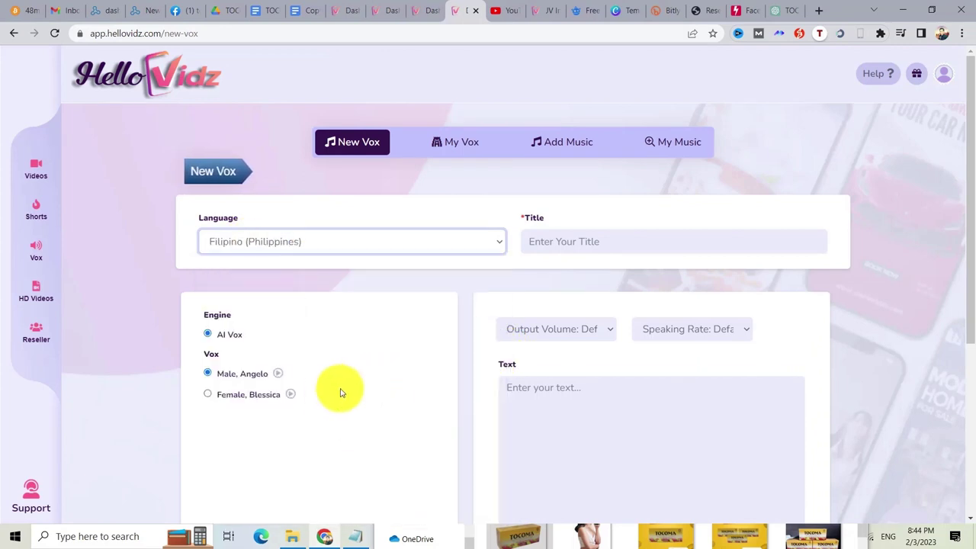
left_click_drag(968, 191, 971, 253)
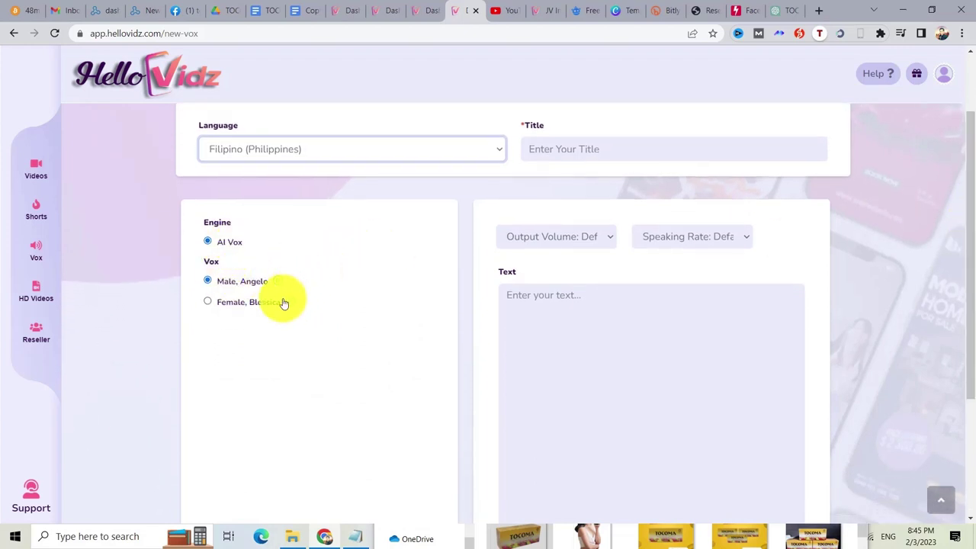
left_click(207, 303)
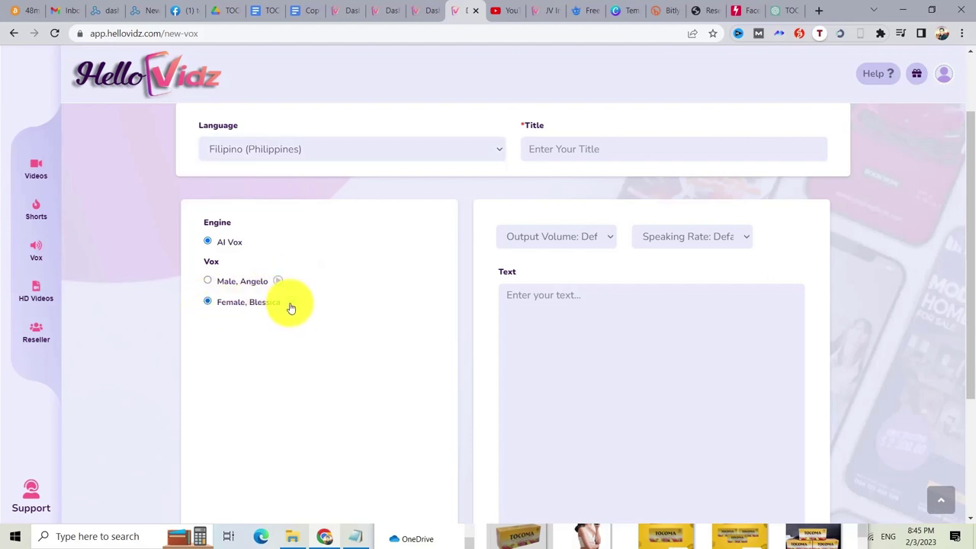
- Paste the Tagalog TOCOMA script into the Text box, leaving Output Volume and Speaking Rate at Default
left_click(547, 298)
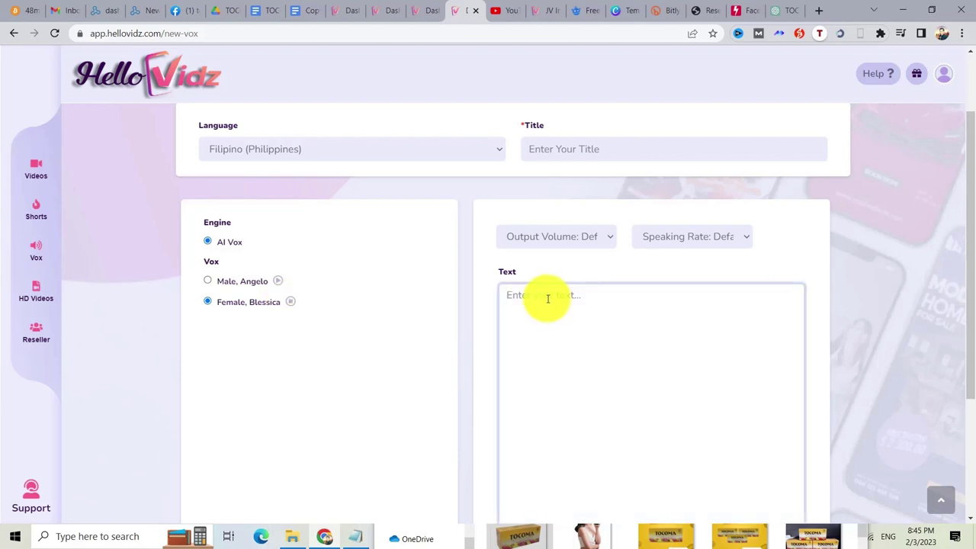
key("ctrl+v")
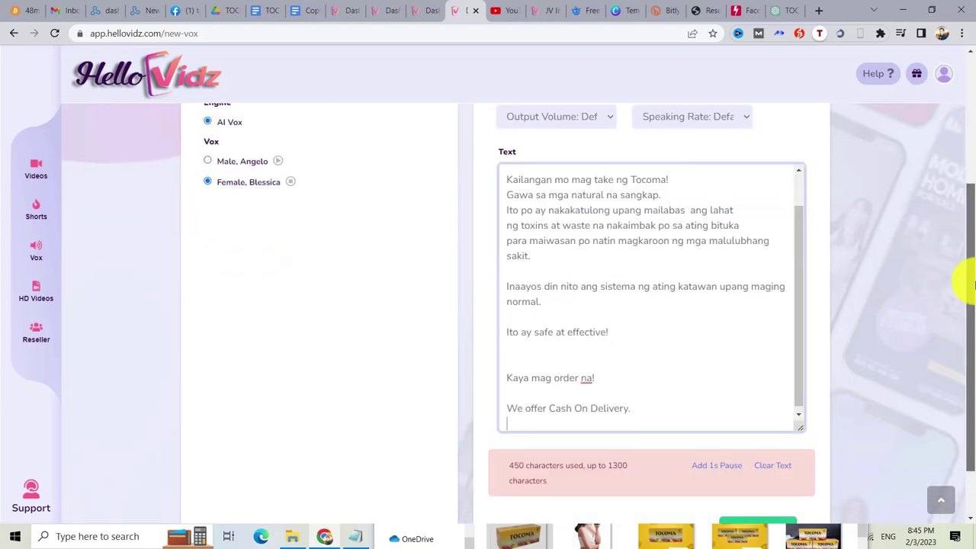
left_click(602, 133)
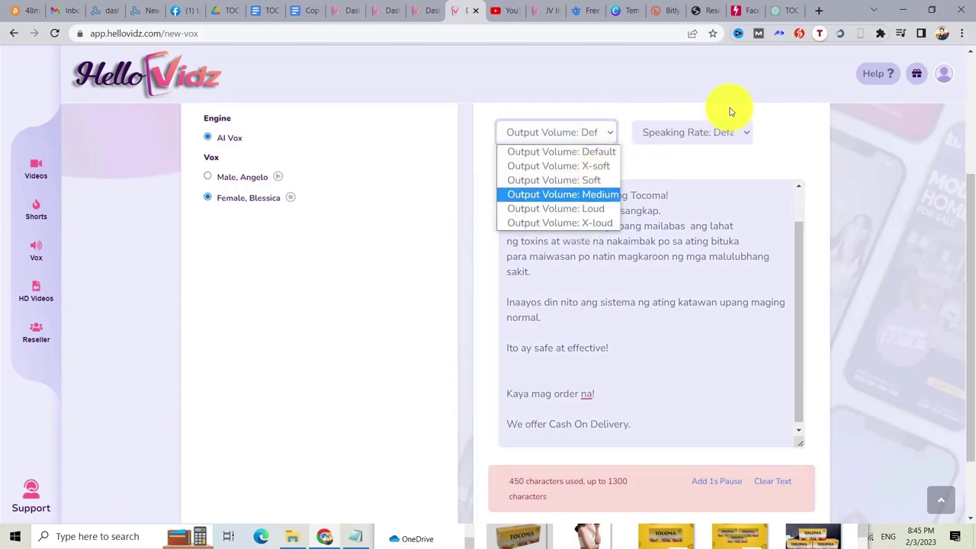
left_click(717, 134)
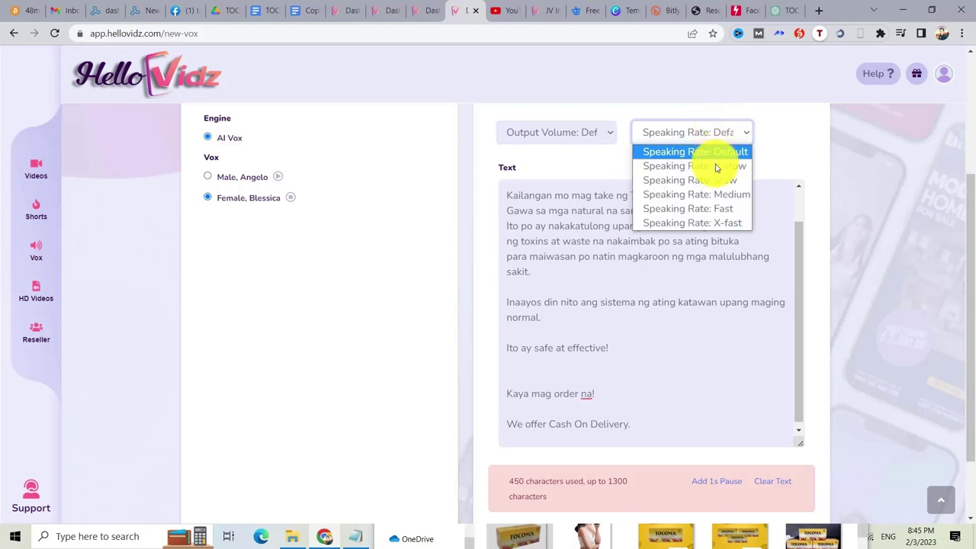
left_click(600, 134)
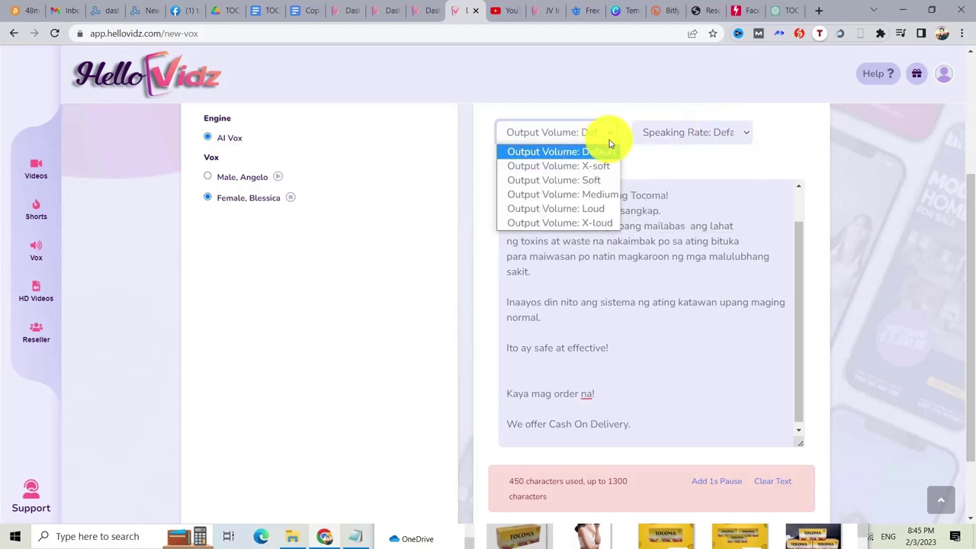
scroll(636, 161, "down", 2)
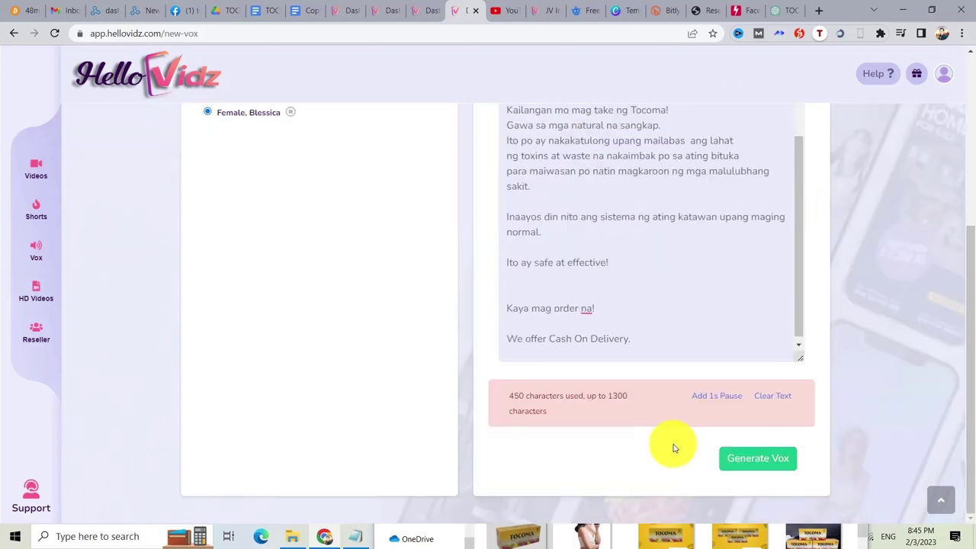
- Attempt Generate Vox and dismiss the missing-title warning
left_click(746, 463)
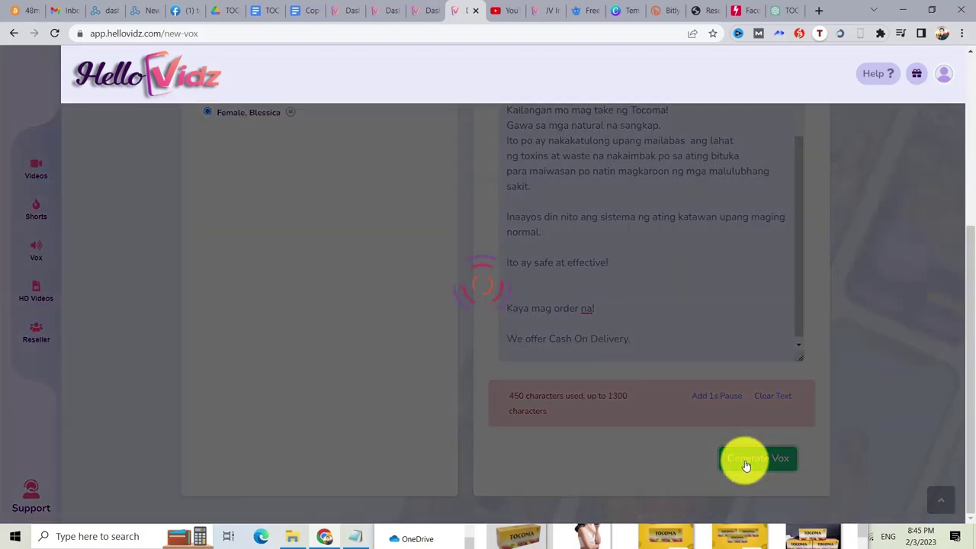
left_click(488, 344)
scroll(972, 309, "up", 3)
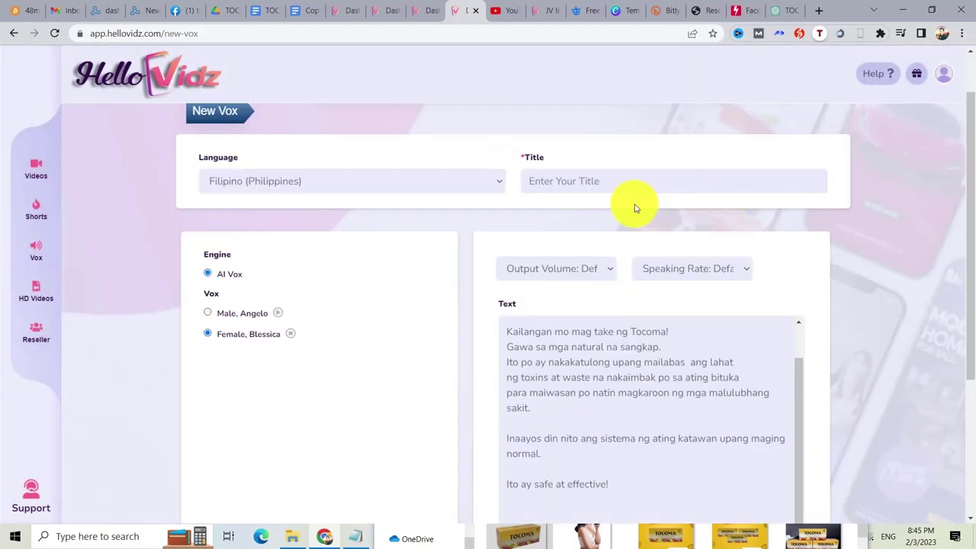
- Title the voiceover 'Tocoma VO' and generate it
left_click(628, 183)
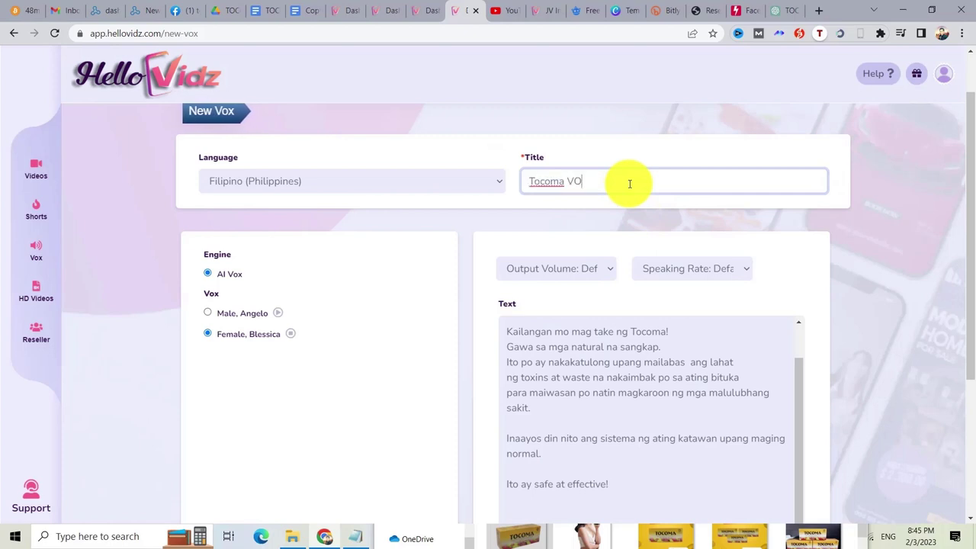
scroll(965, 181, "down", 3)
left_click(755, 462)
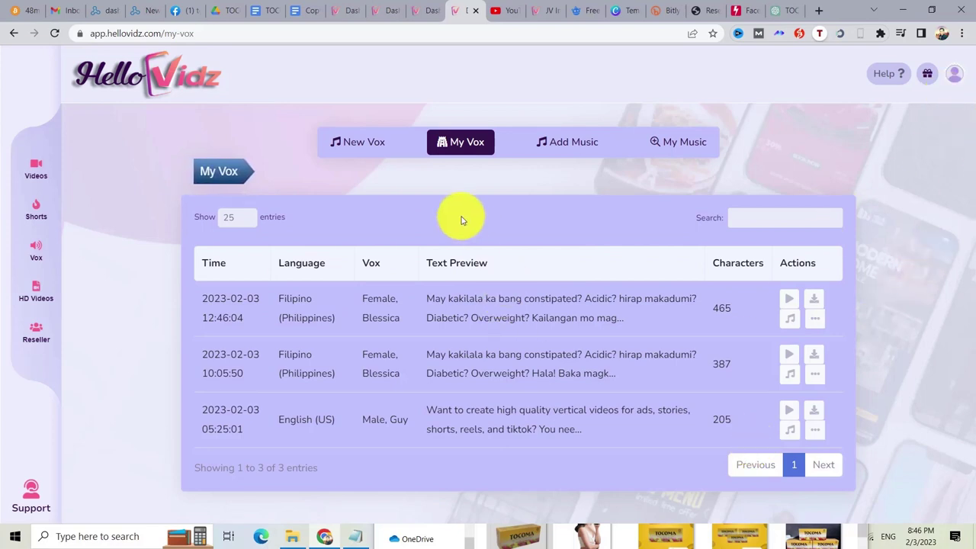
- Preview the new 37-second Tocoma VO in the Vox Player, then return to the Template Editor
left_click(789, 298)
left_click(405, 141)
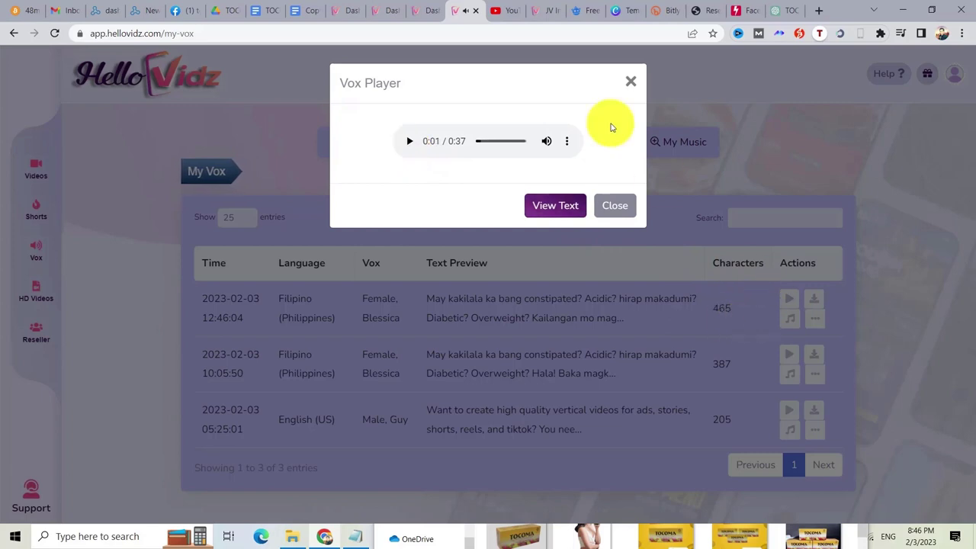
left_click(630, 81)
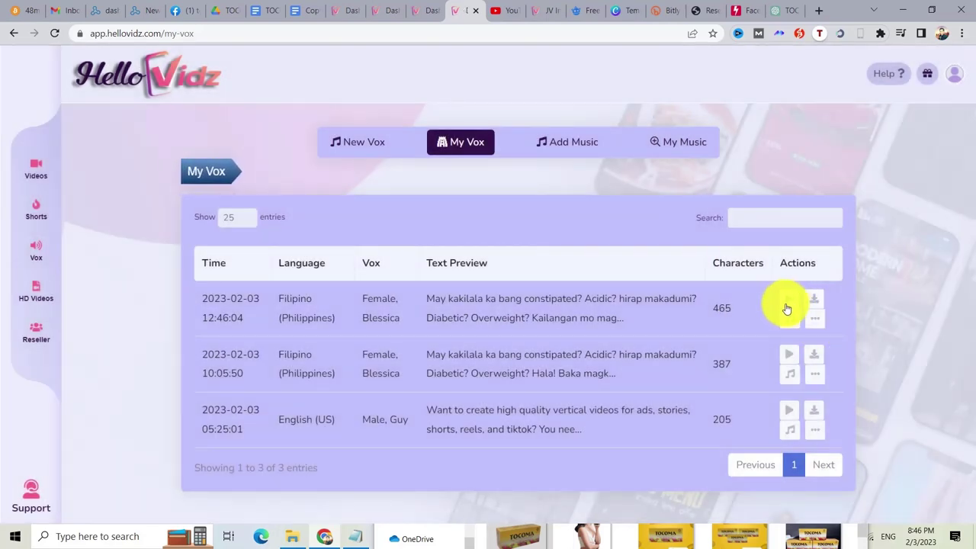
left_click(790, 302)
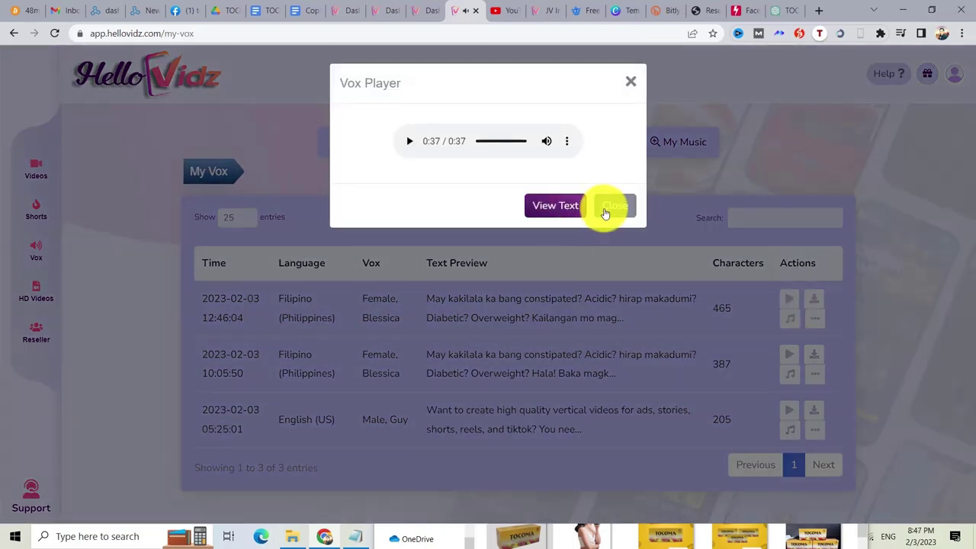
left_click(614, 206)
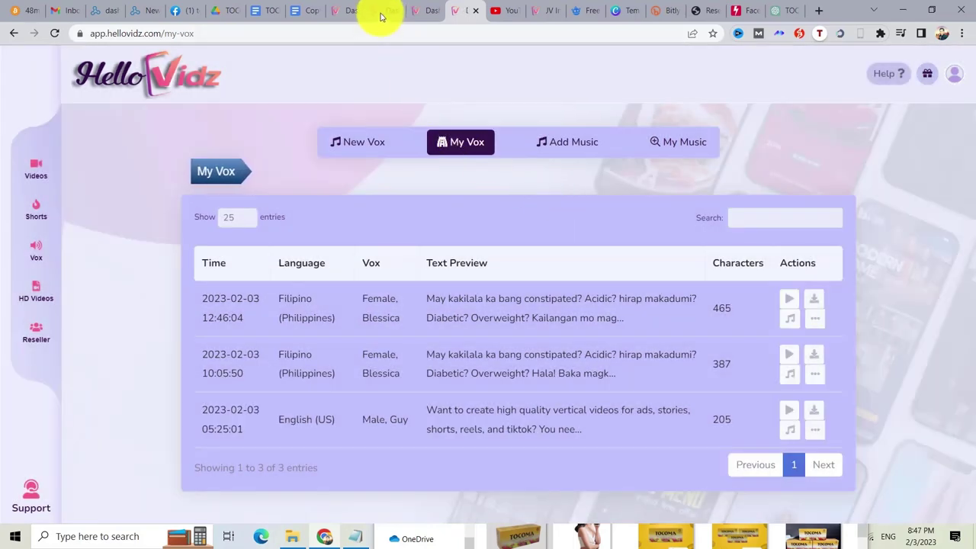
left_click(381, 12)
scroll(971, 131, "up", 1)
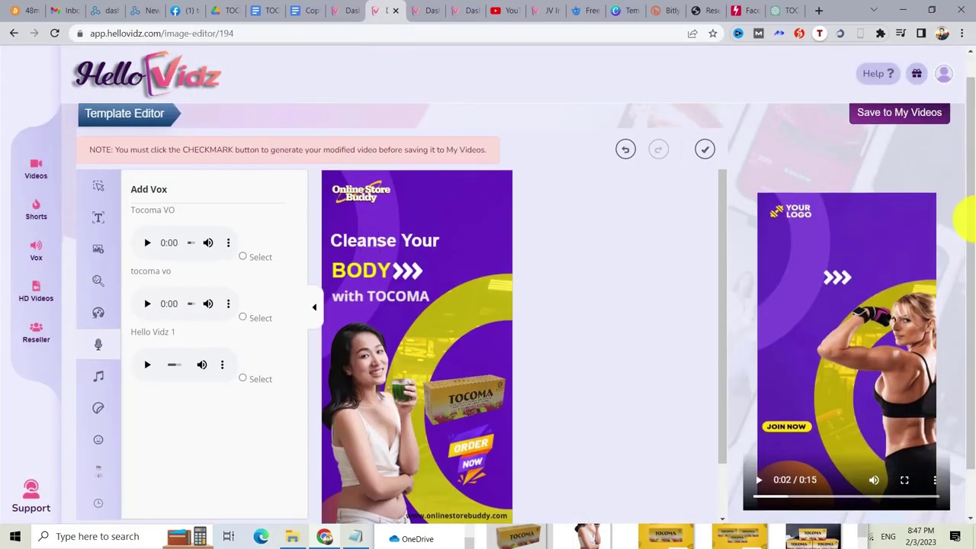
- Select the Tocoma VO voiceover for the TOCOMA template
left_click(98, 341)
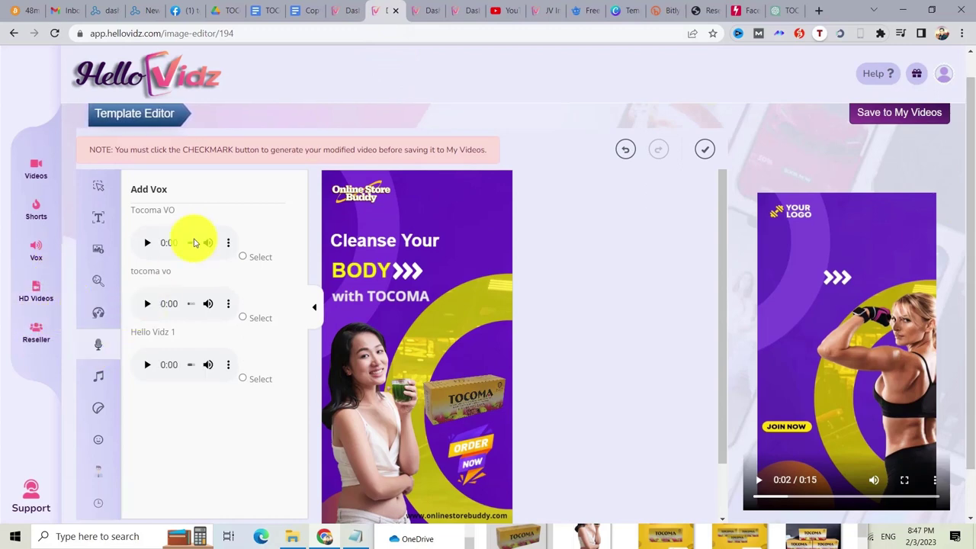
left_click(242, 257)
scroll(965, 203, "down", 1)
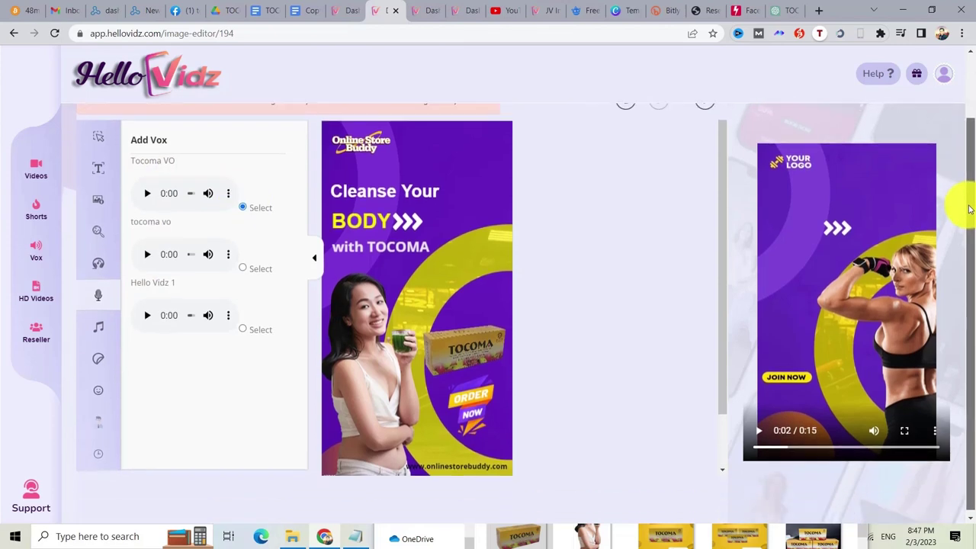
scroll(91, 450, "up", 1)
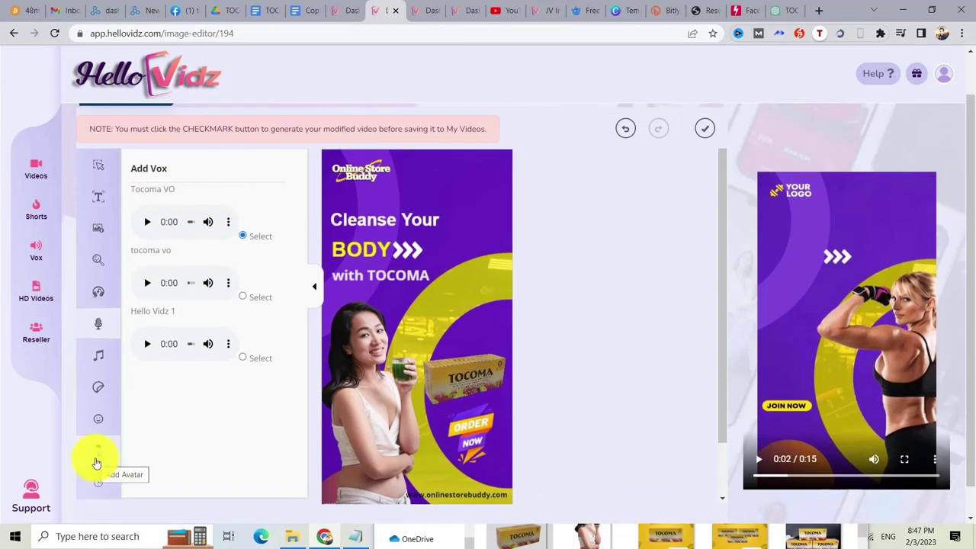
- Browse the Avatar panel, then bring up the 15–90 second video duration options
left_click(97, 462)
scroll(298, 252, "down", 5)
scroll(299, 282, "down", 6)
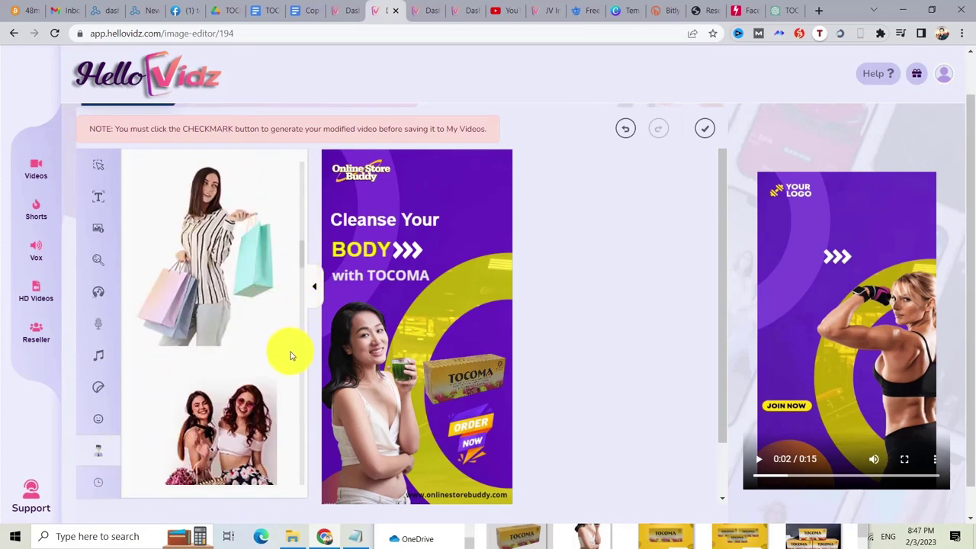
scroll(289, 359, "down", 6)
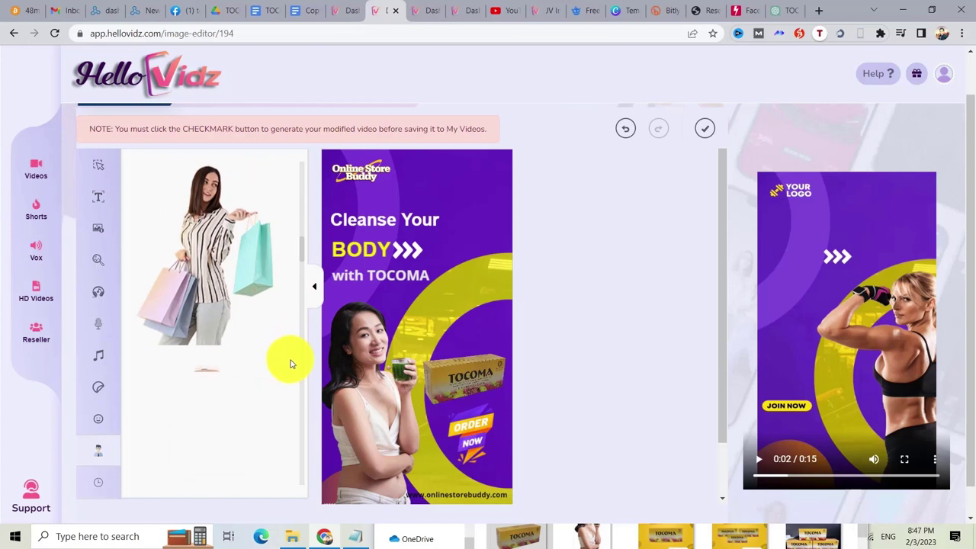
left_click(97, 486)
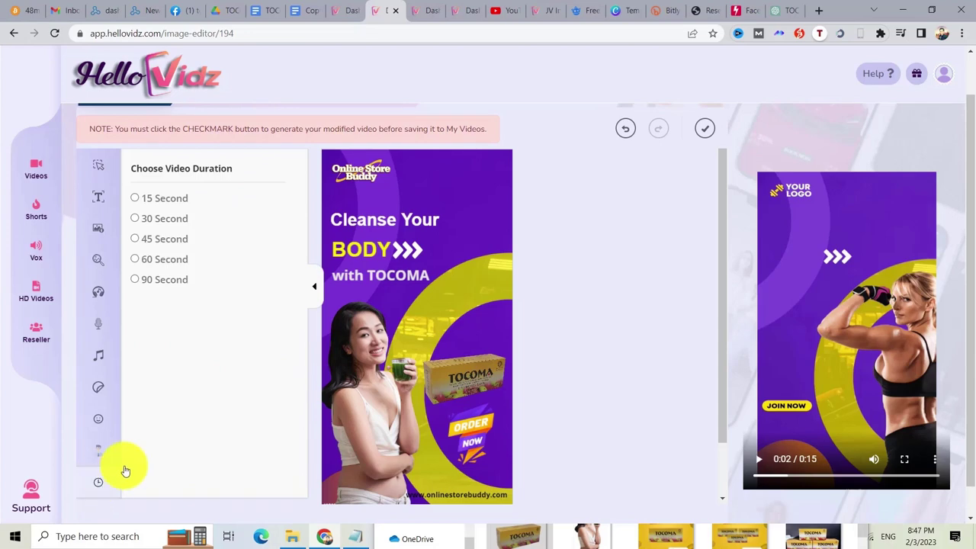
- Set the duration to 45 Second and generate the TOCOMA video preview
left_click(134, 241)
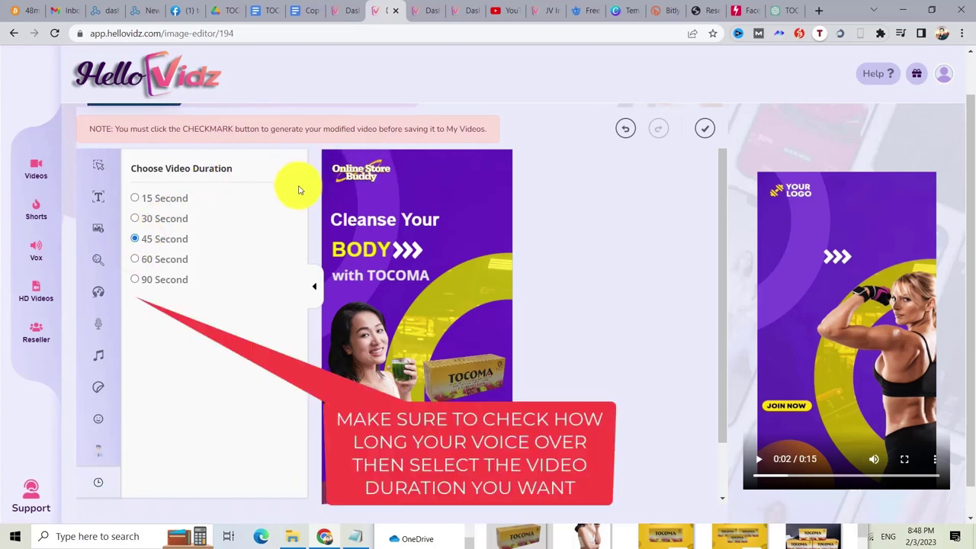
scroll(966, 152, "down", 1)
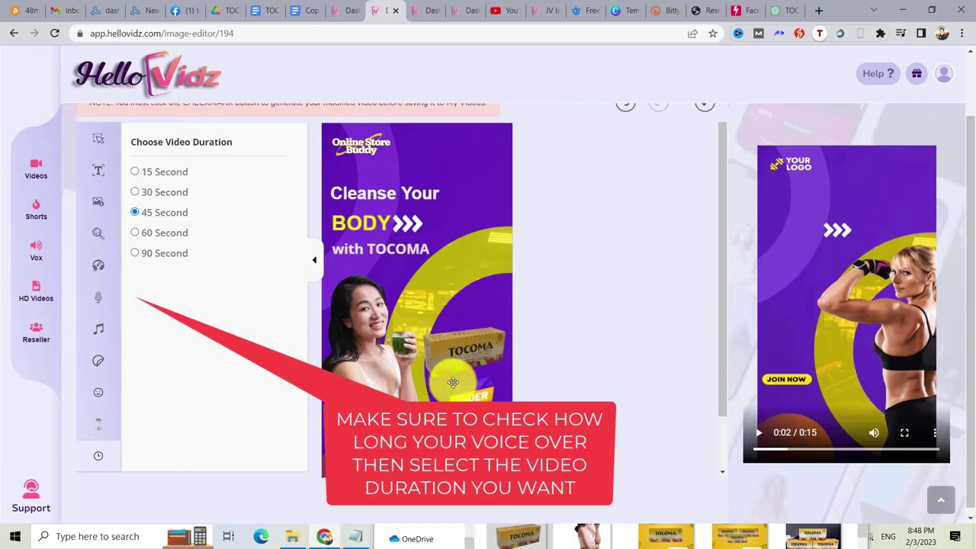
scroll(972, 194, "up", 1)
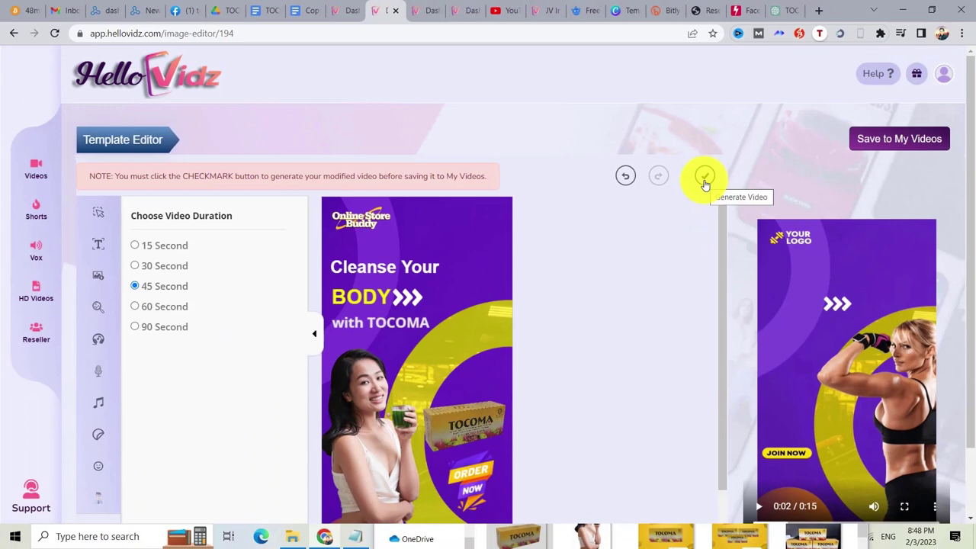
left_click(704, 180)
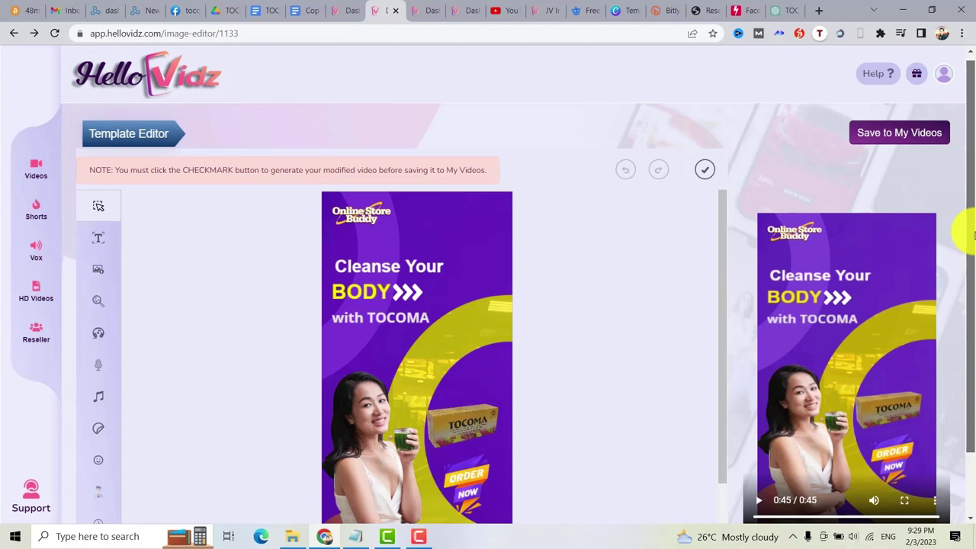
scroll(971, 262, "down", 1)
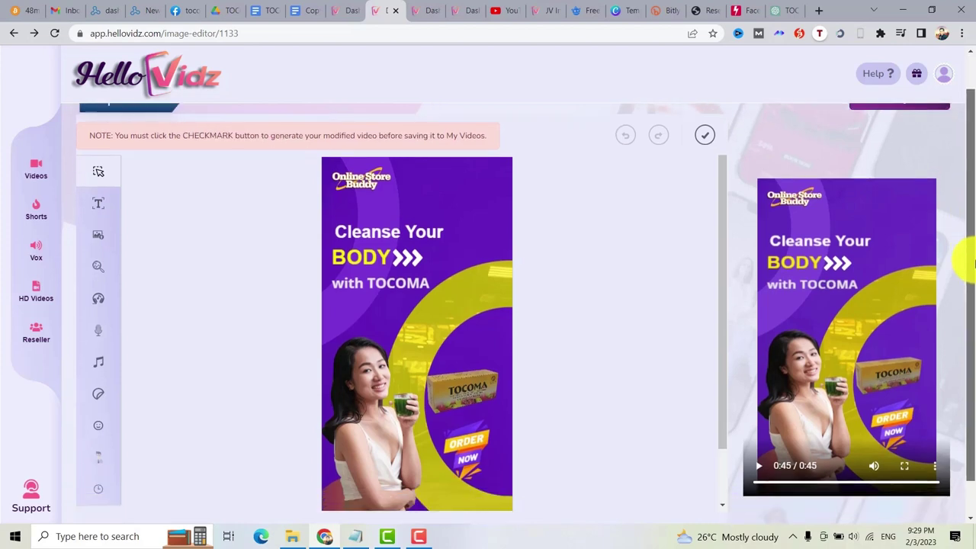
scroll(972, 263, "up", 1)
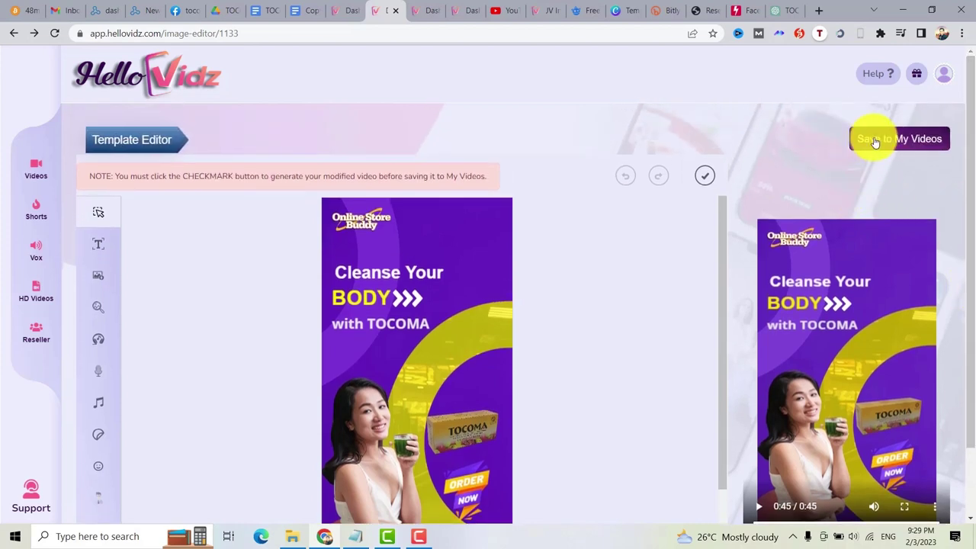